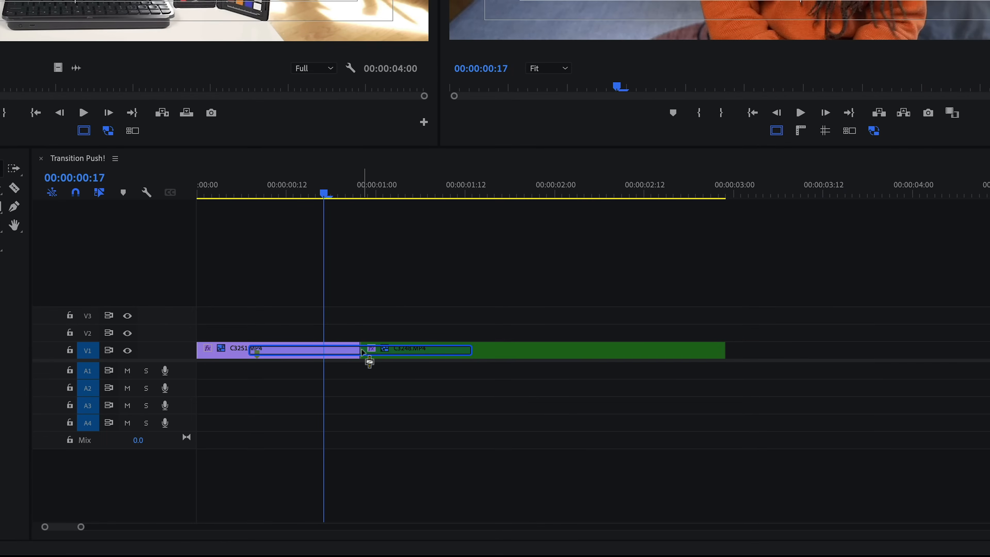
# Apply the Push transition to the cut between C3251.MP4 and C3248.MP4 on V1 and play it back.
pyautogui.moveTo(363, 353); pyautogui.dragTo(361, 356)
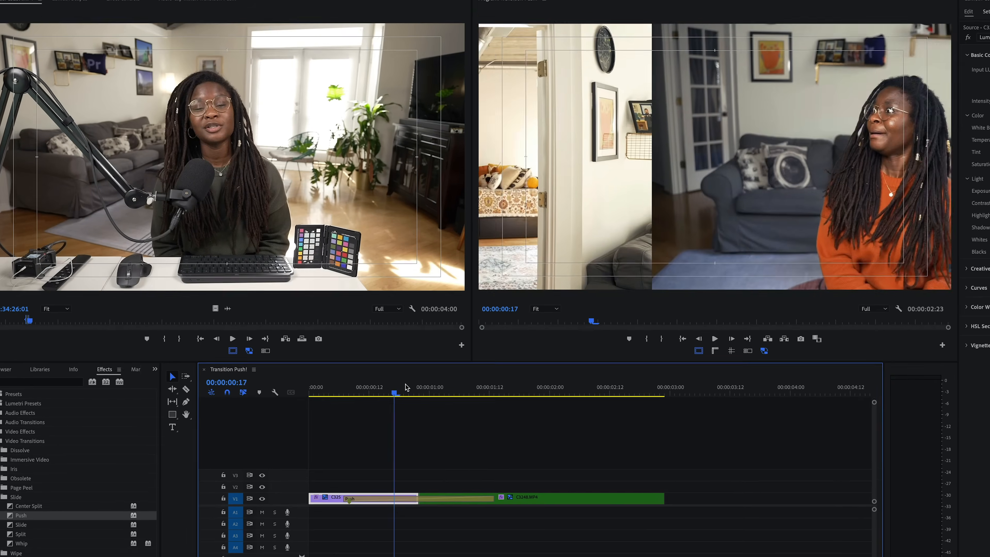
pyautogui.press('space')
pyautogui.moveTo(536, 404); pyautogui.dragTo(481, 408)
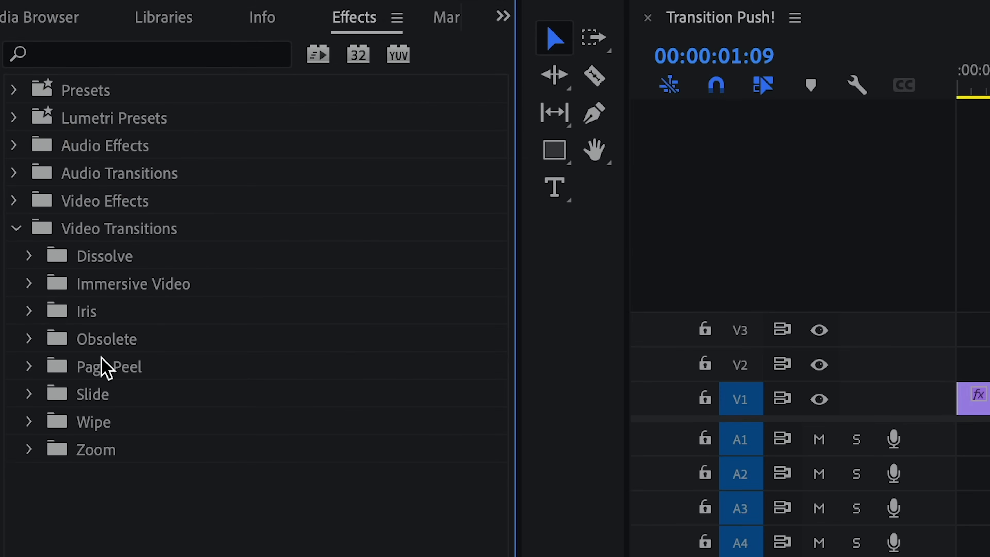
# Look through the Dissolve, Immersive Video and Iris folders of the video transitions.
pyautogui.click(29, 257)
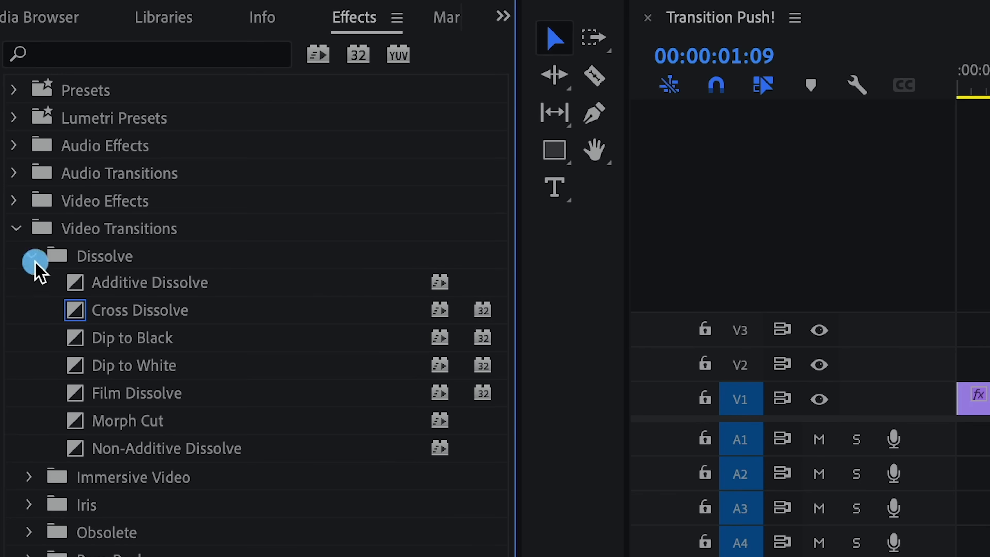
pyautogui.click(24, 476)
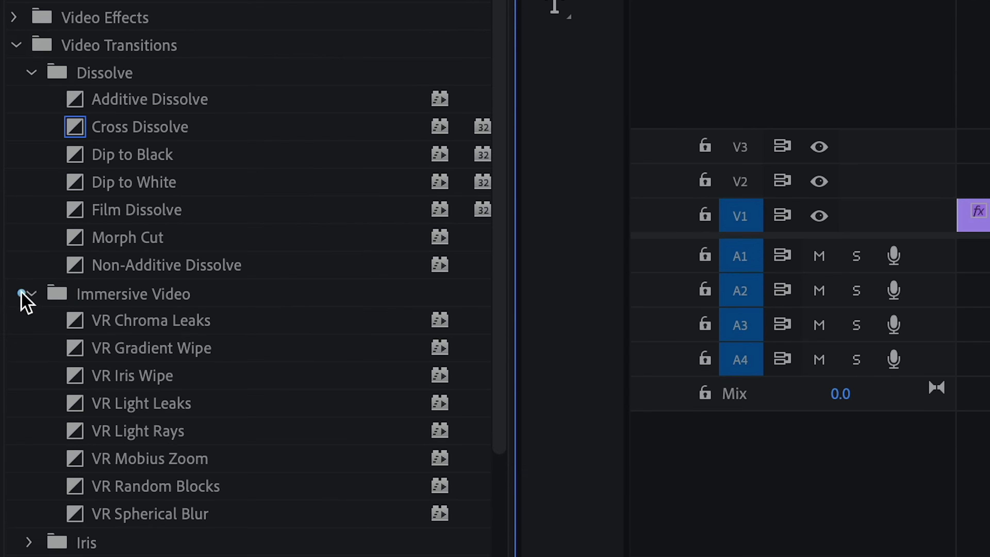
pyautogui.scroll(-3, 32, 506)
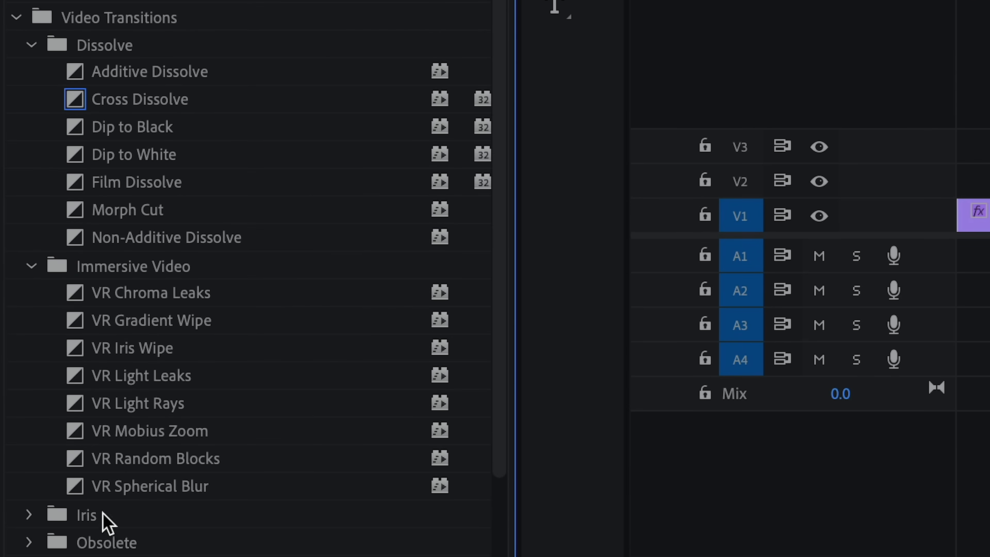
pyautogui.click(29, 460)
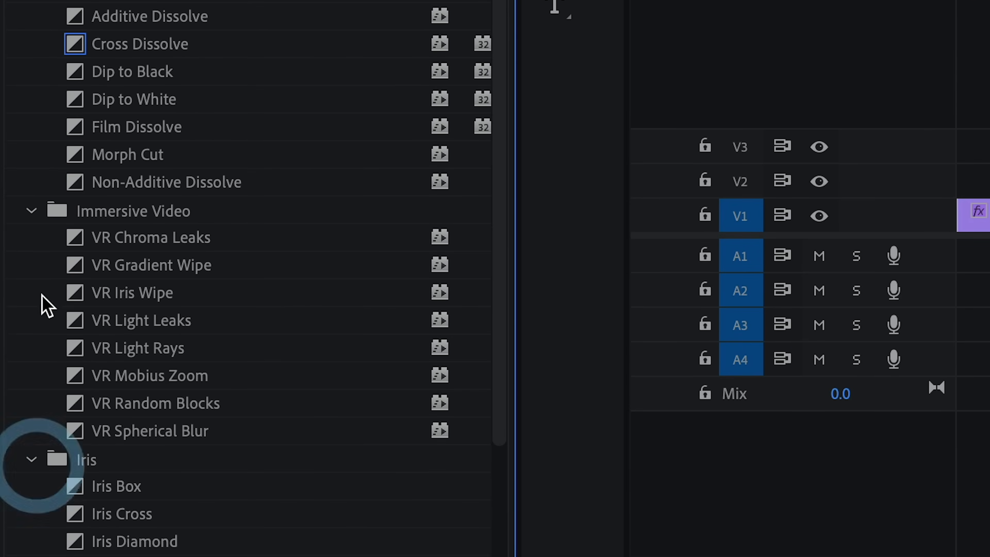
pyautogui.click(38, 211)
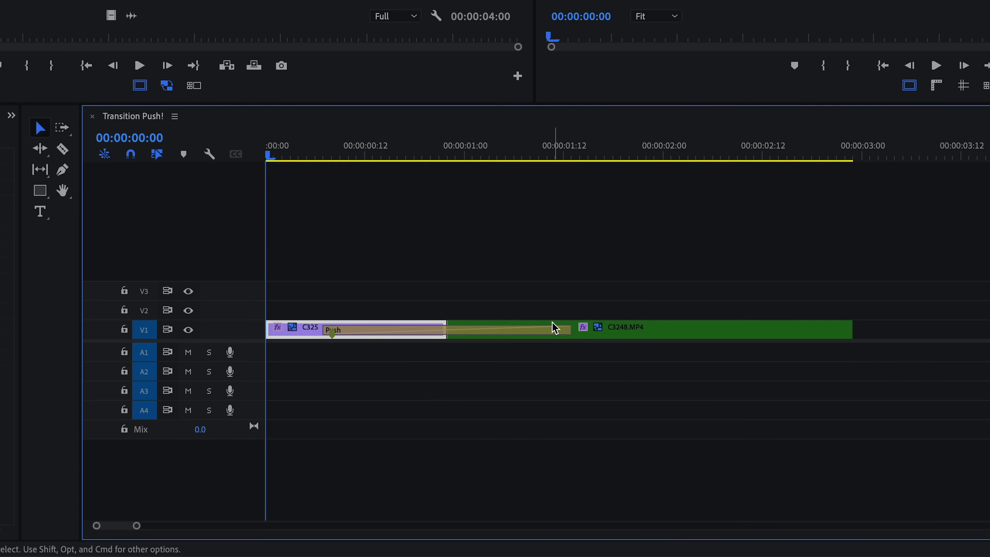
# Shorten the Push transition on V1 to 10 frames and play back the cut.
pyautogui.moveTo(569, 331); pyautogui.dragTo(492, 322)
pyautogui.press('space')
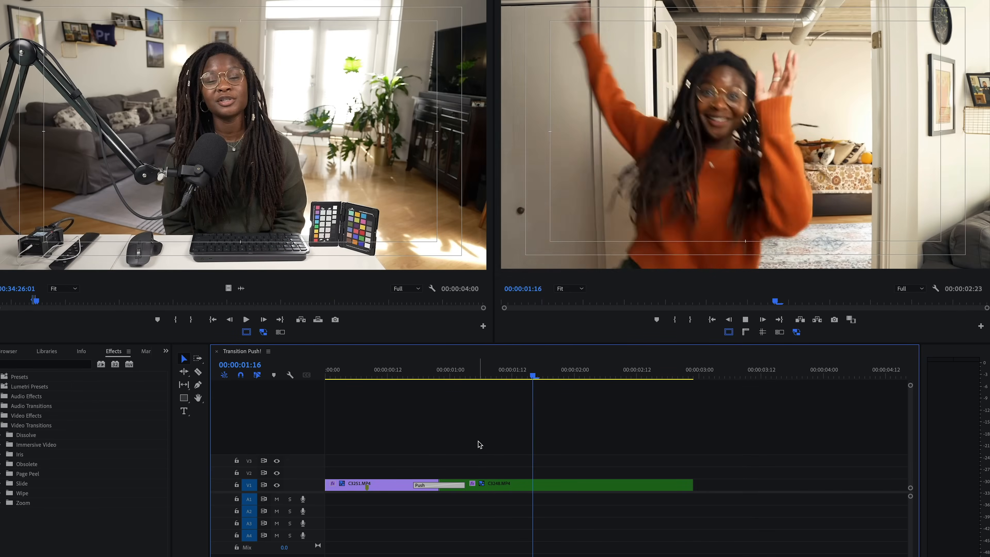
pyautogui.press('space')
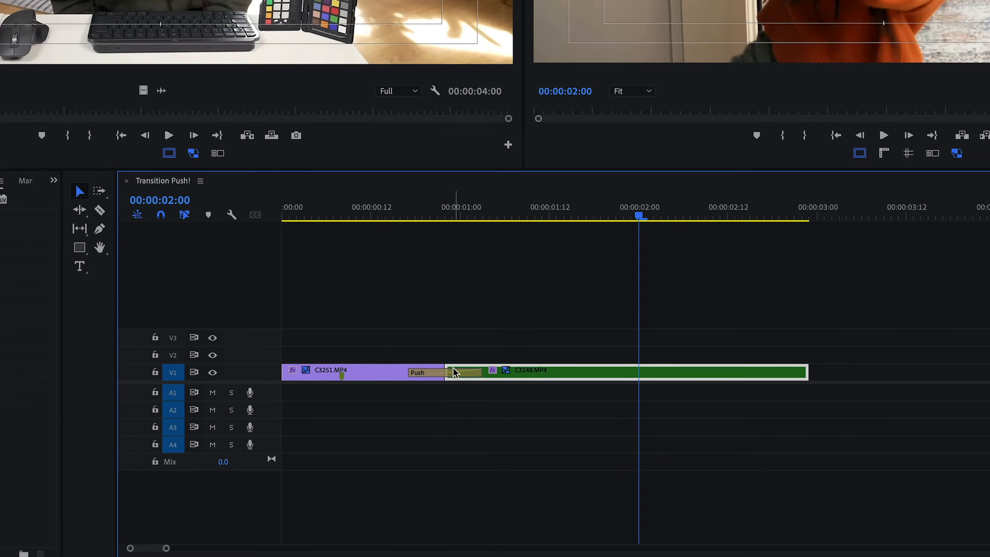
# Open the Push transition's settings in Effect Controls and set its alignment to Start at Cut.
pyautogui.click(442, 482)
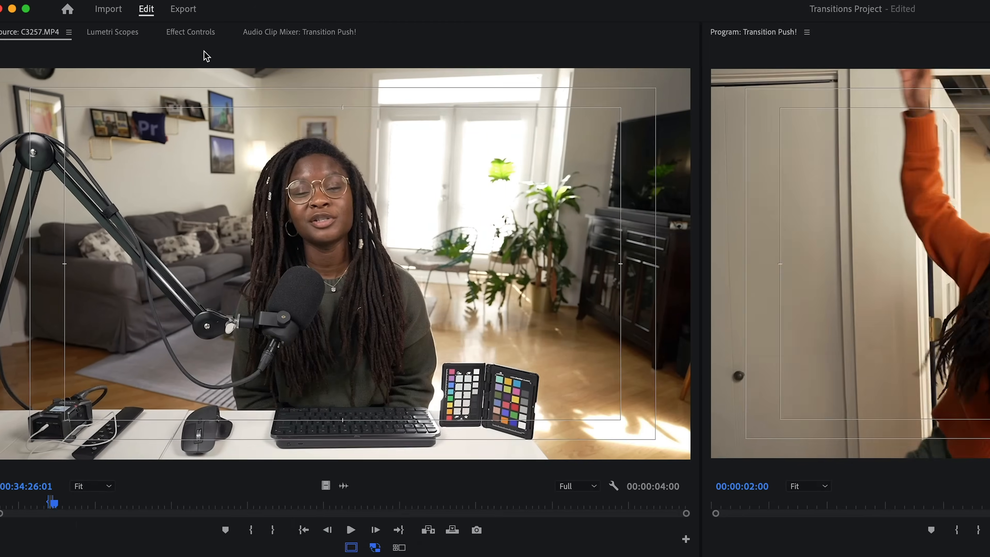
pyautogui.click(236, 35)
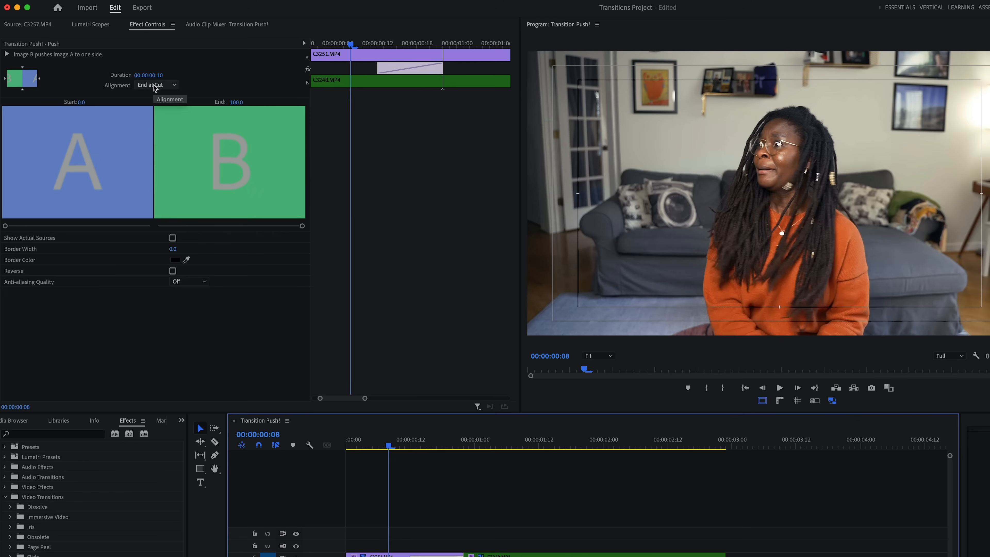
pyautogui.click(154, 87)
pyautogui.click(167, 111)
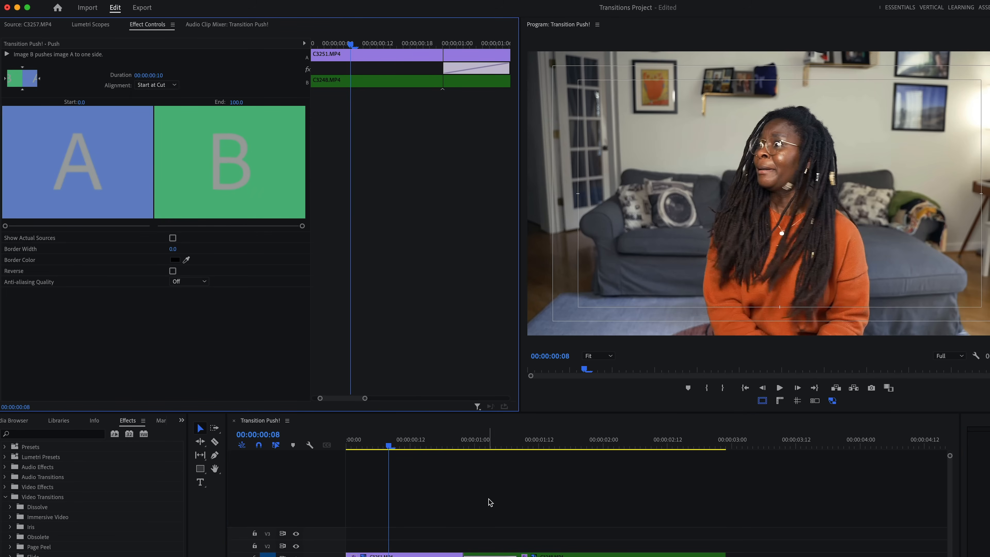
# Set the Push transition's alignment to Center at Cut and play back the result.
pyautogui.click(158, 85)
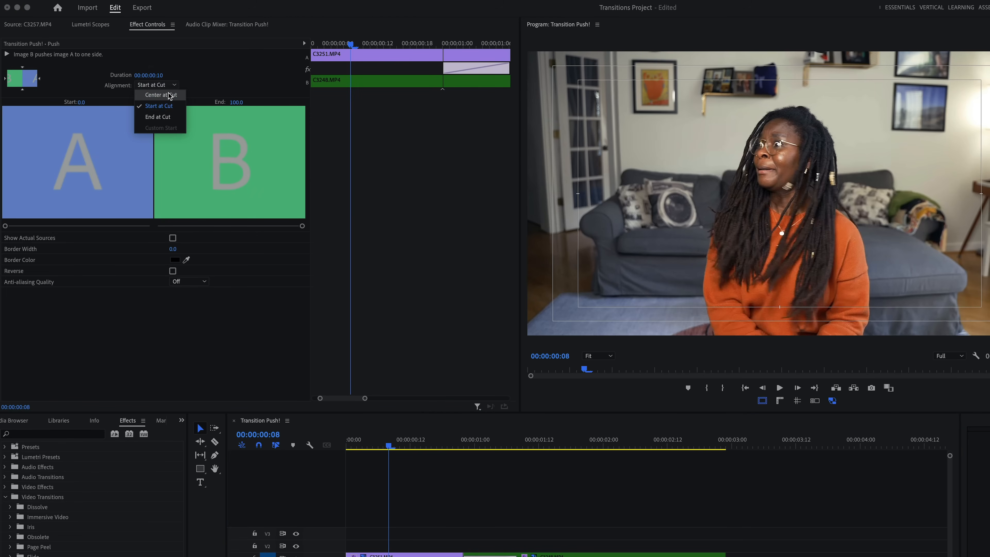
pyautogui.click(168, 92)
pyautogui.press('space')
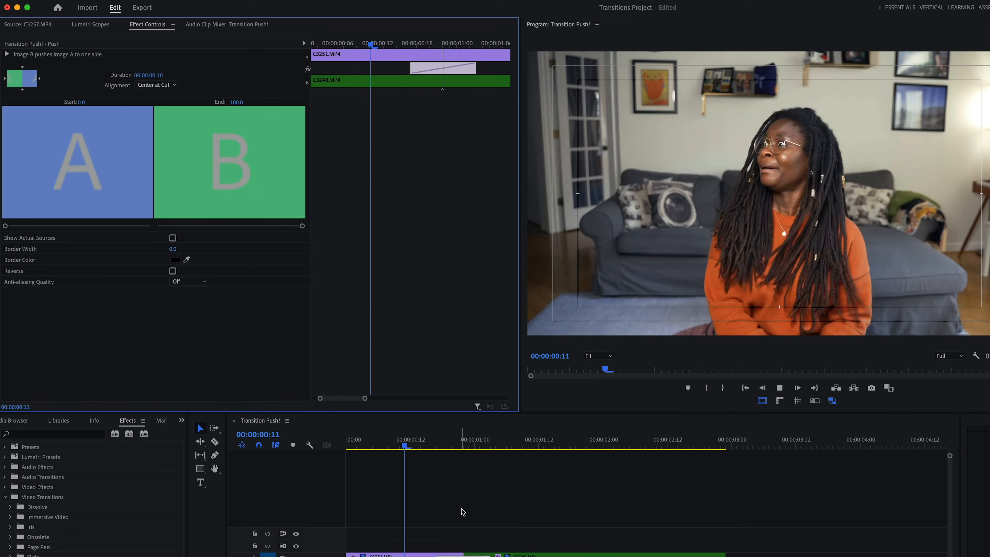
pyautogui.press('space')
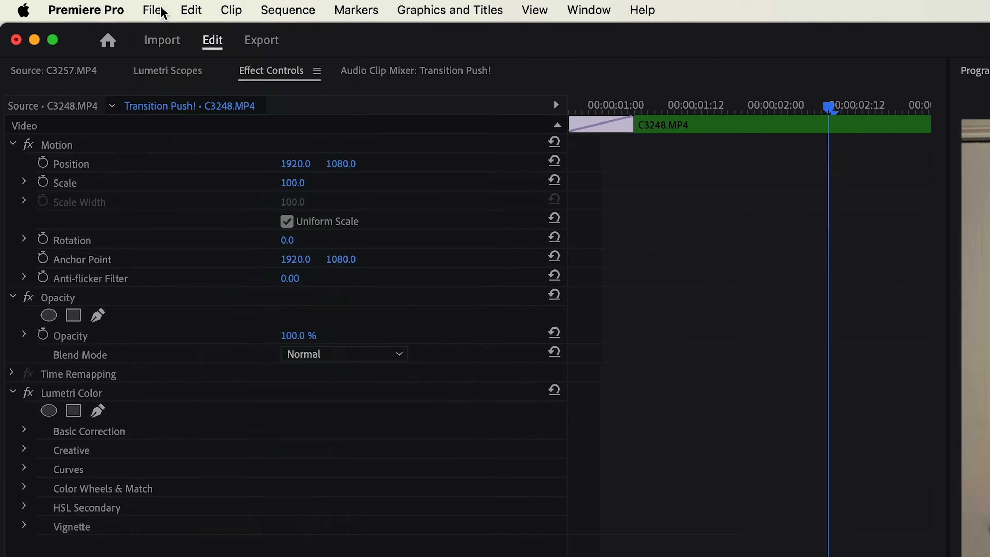
# Create a 3840 x 2160, 23.976 fps adjustment layer and place it on V2 above the Push transition.
pyautogui.click(13, 5)
pyautogui.moveTo(63, 18)
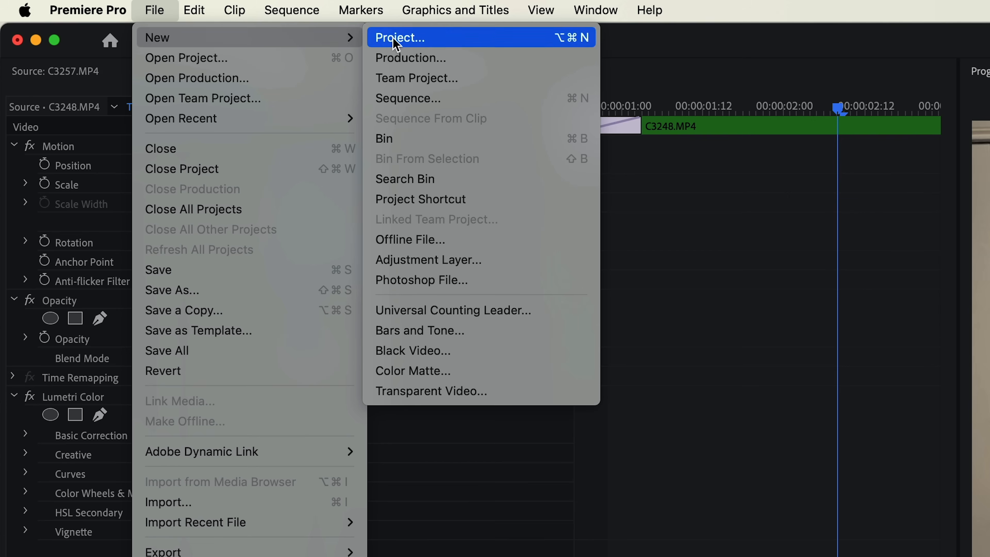
pyautogui.click(474, 260)
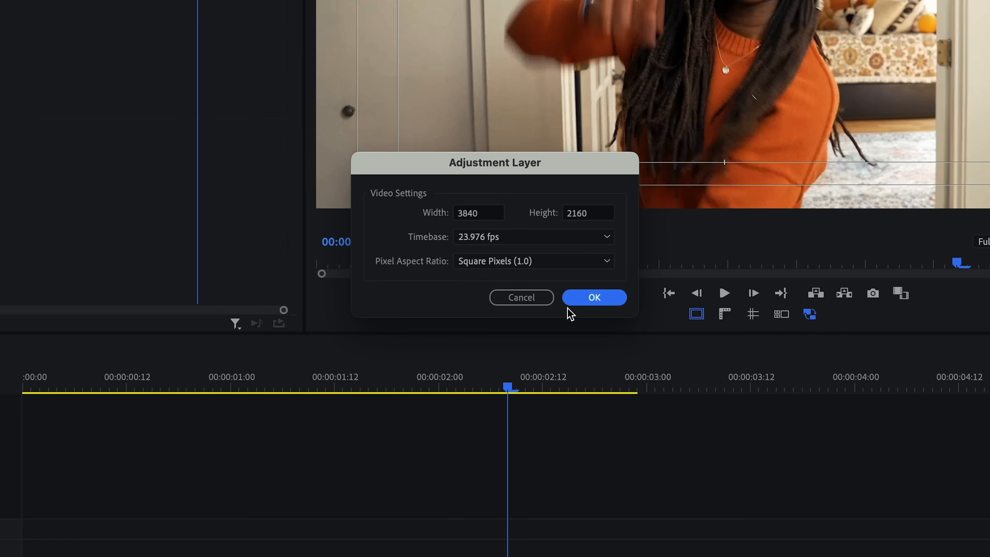
pyautogui.click(582, 299)
pyautogui.moveTo(64, 283); pyautogui.dragTo(315, 298)
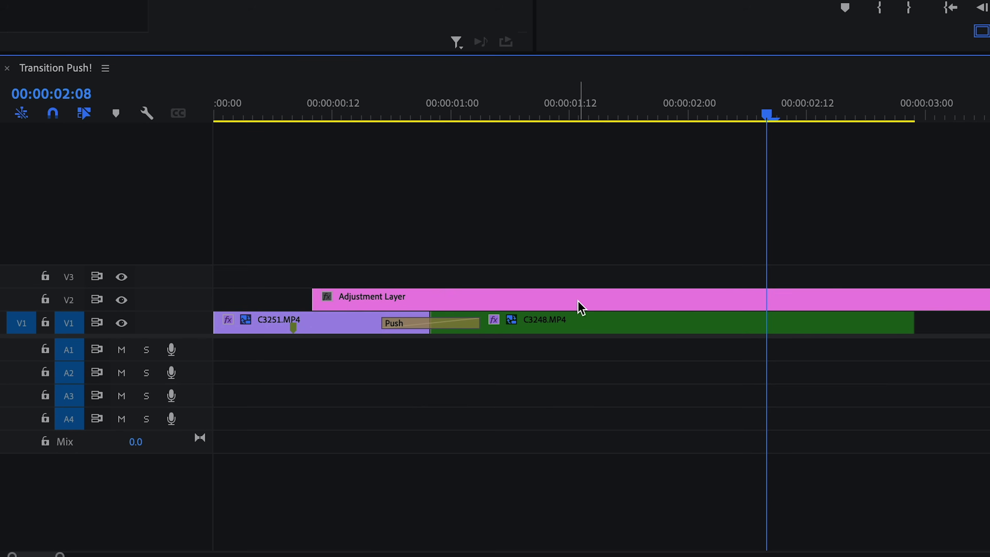
# Split the adjustment layer at 00:00:01:07, delete the part after the split, and centre the remaining piece over the Push transition.
pyautogui.moveTo(501, 111); pyautogui.dragTo(522, 105)
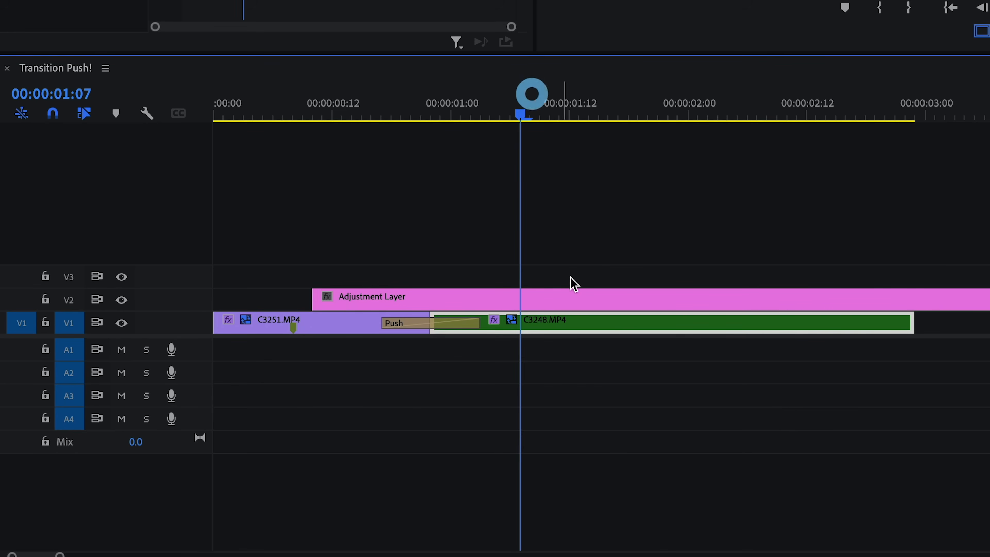
pyautogui.click(574, 302)
pyautogui.hotkey('ctrl', 'k')
pyautogui.click(645, 297)
pyautogui.press('Delete')
pyautogui.moveTo(450, 299)
pyautogui.mouseDown()
pyautogui.moveTo(487, 299)
pyautogui.moveTo(467, 297)
pyautogui.mouseUp()
pyautogui.click(468, 297)
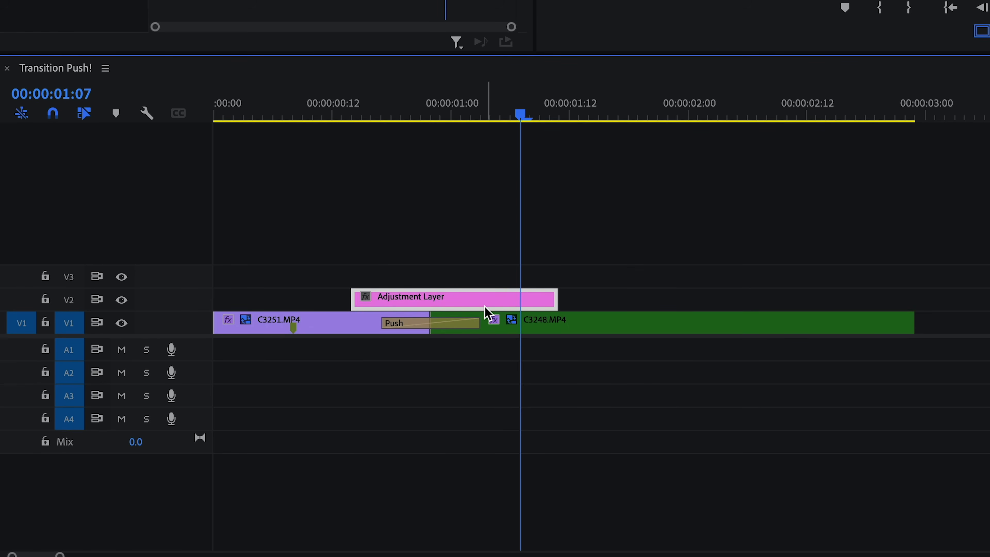
# Search the effects for "direc" and apply Directional Blur to the adjustment layer on V2.
pyautogui.click(415, 66)
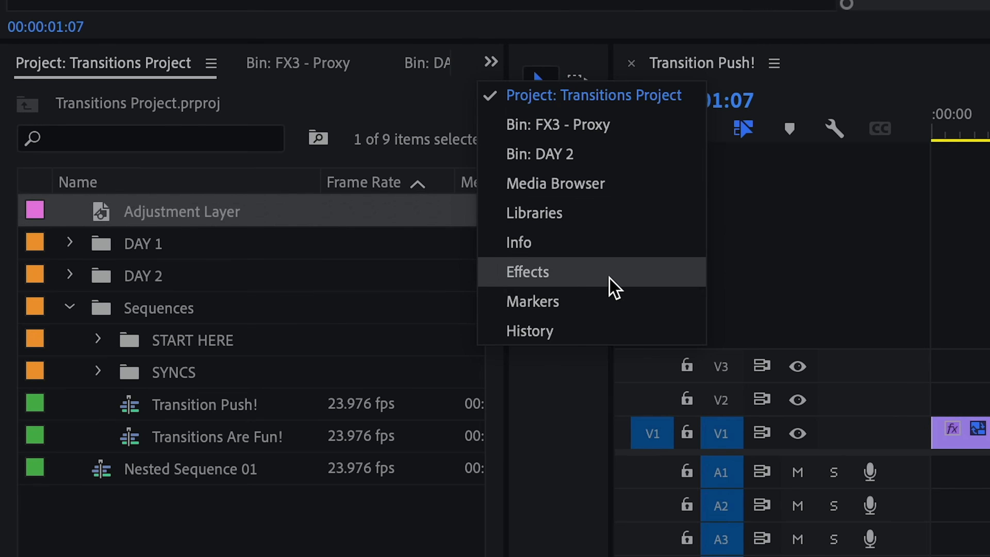
pyautogui.click(608, 279)
pyautogui.click(209, 100)
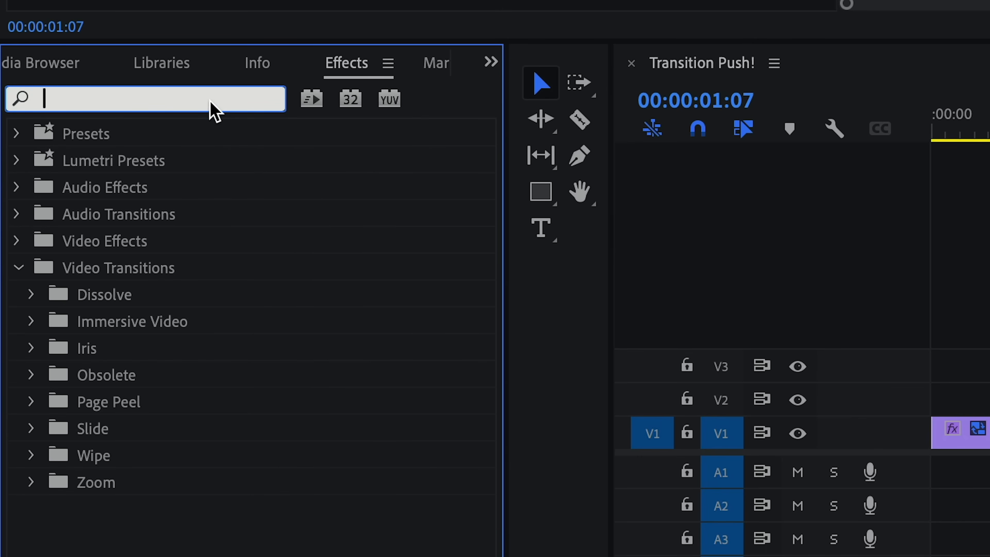
pyautogui.write('direc')
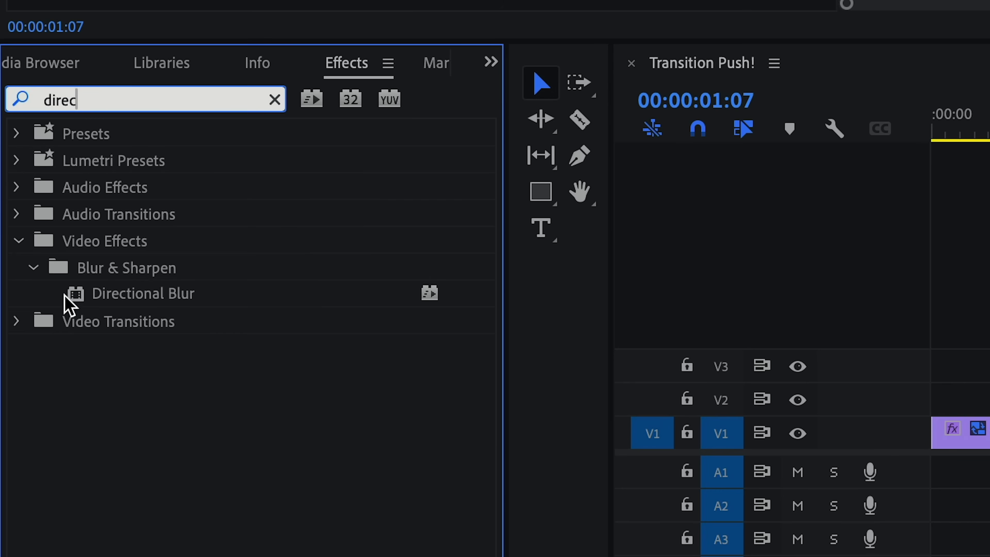
pyautogui.moveTo(79, 297); pyautogui.dragTo(713, 383)
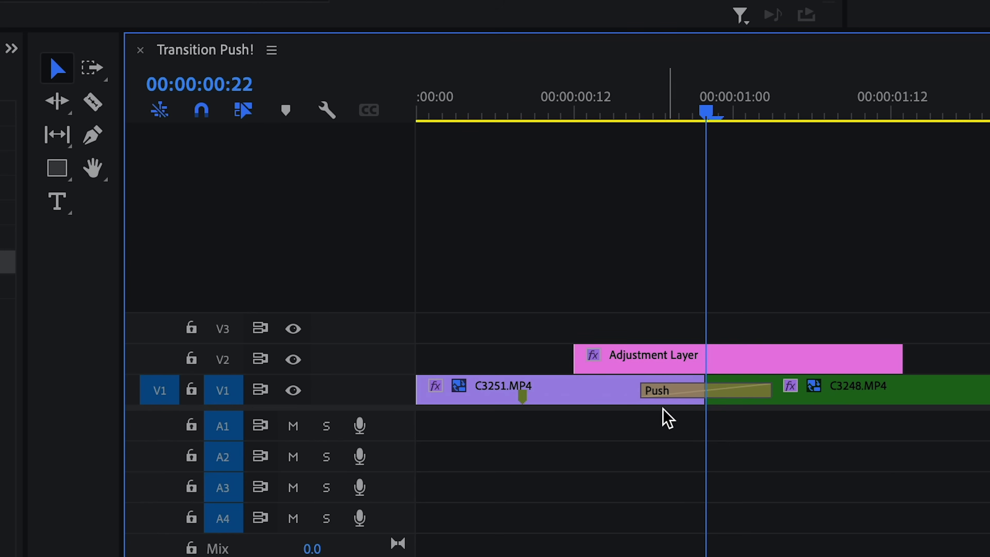
# Set the adjustment layer's Directional Blur to a Blur Length of 66 and a Direction of 90°.
pyautogui.click(728, 356)
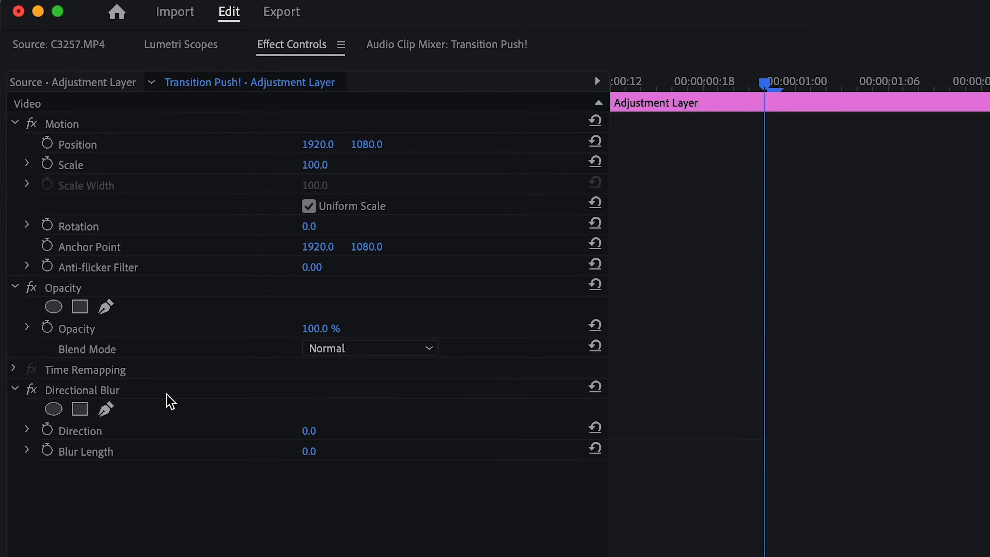
pyautogui.click(305, 452)
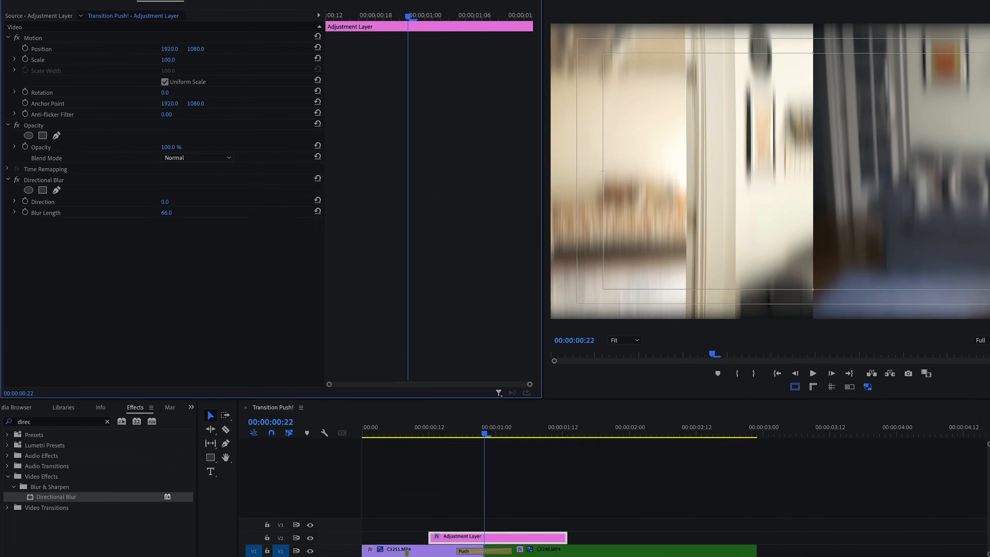
pyautogui.moveTo(150, 179); pyautogui.dragTo(179, 179)
pyautogui.moveTo(194, 240); pyautogui.dragTo(200, 242)
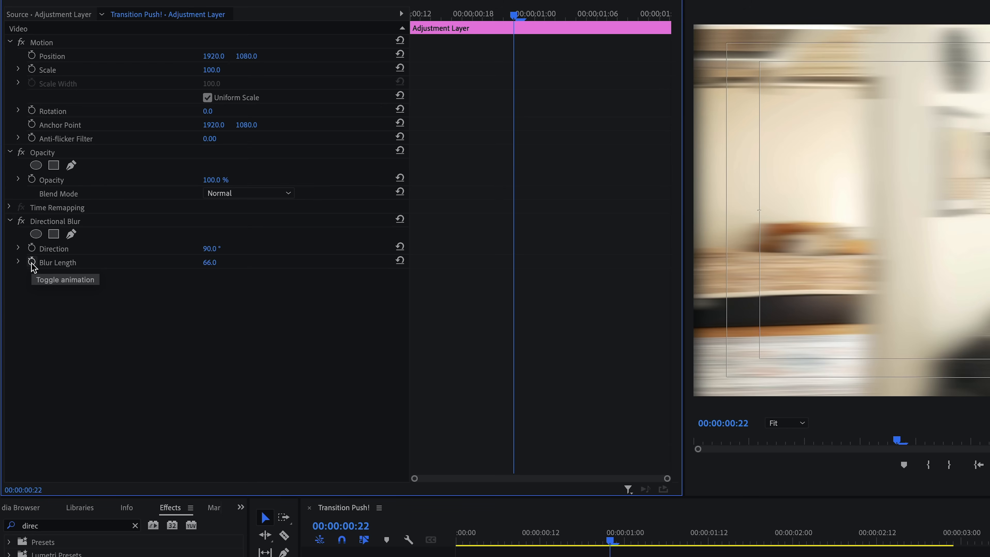
# Keyframe the Blur Length at 66 at 00:00:00:22 and at 0 where the Push transition starts, at 00:00:00:17.
pyautogui.click(32, 262)
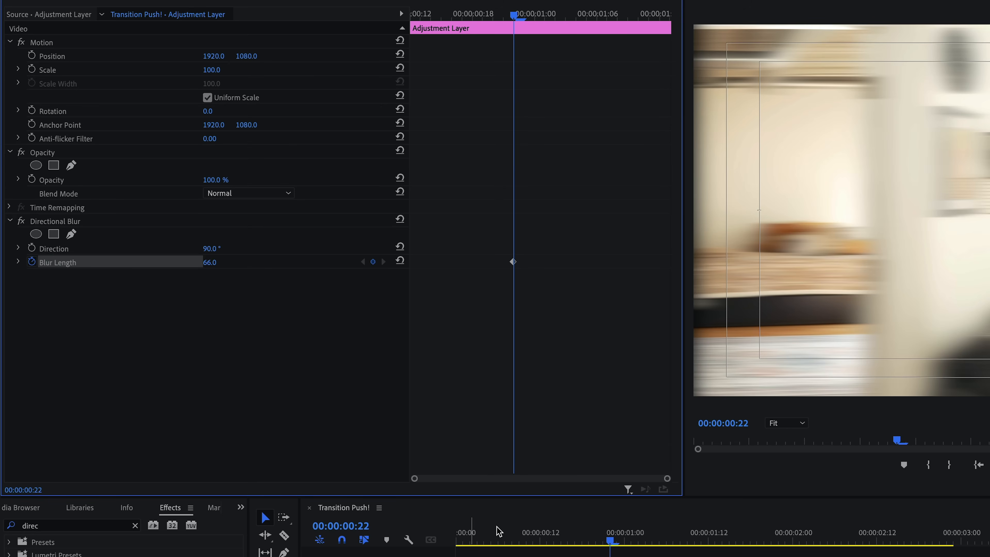
pyautogui.moveTo(613, 541); pyautogui.dragTo(585, 538)
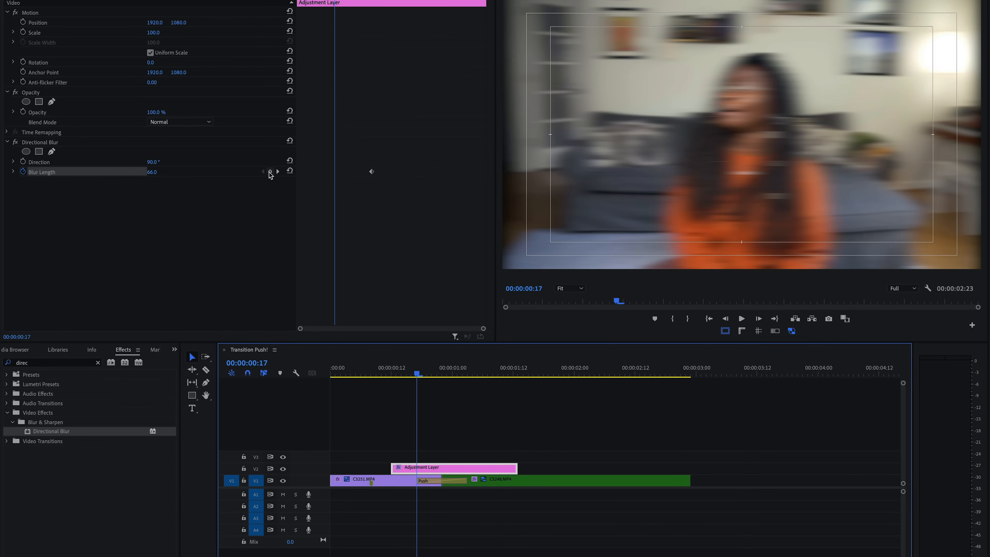
pyautogui.click(270, 172)
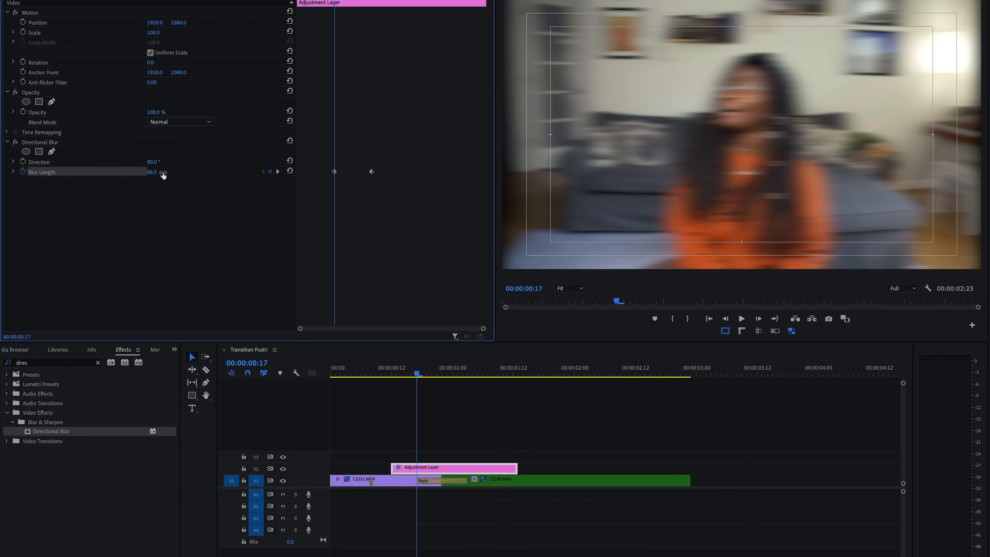
pyautogui.press('Return')
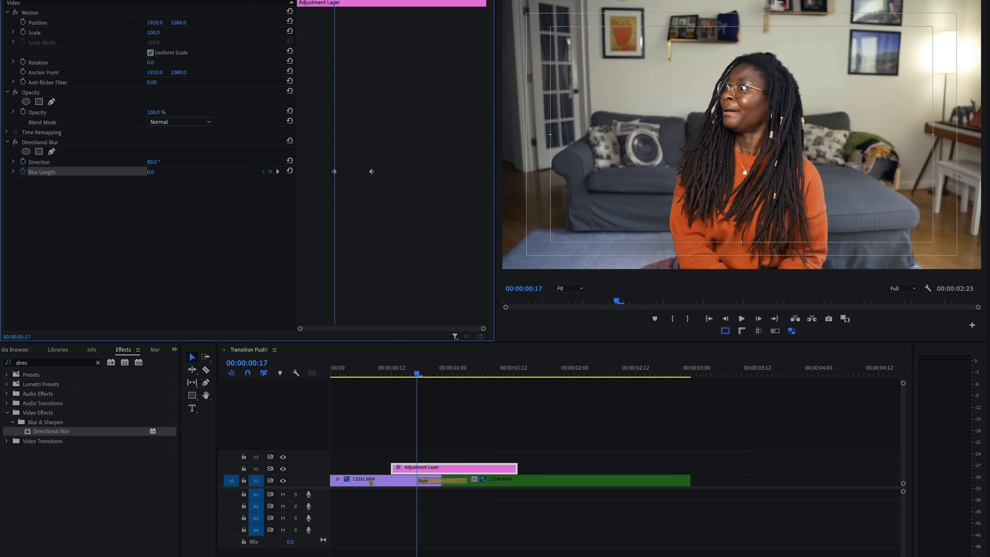
# Keyframe the Blur Length at 0 where the Push transition ends, at 00:00:01:03, and return the playhead to 00:00:00:08.
pyautogui.moveTo(450, 371); pyautogui.dragTo(467, 362)
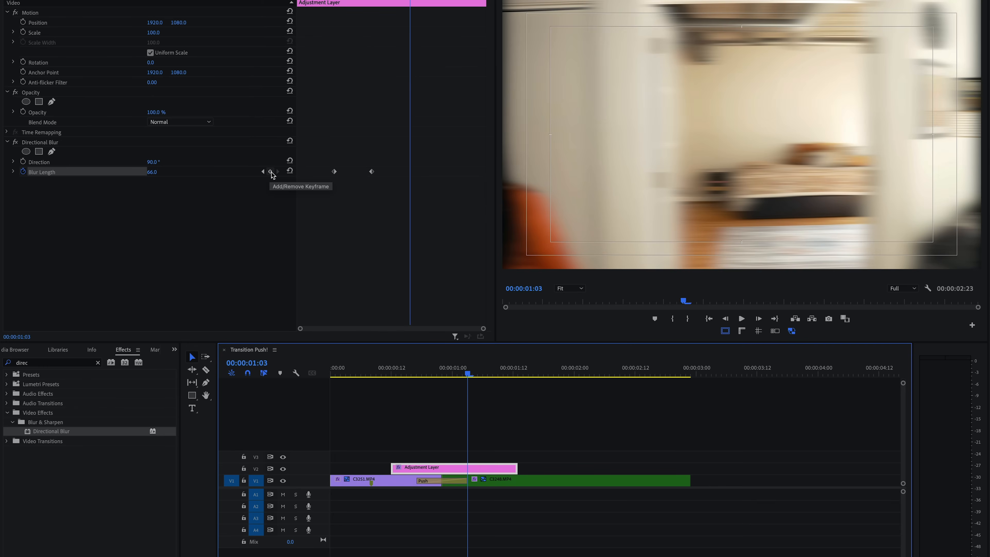
pyautogui.click(271, 172)
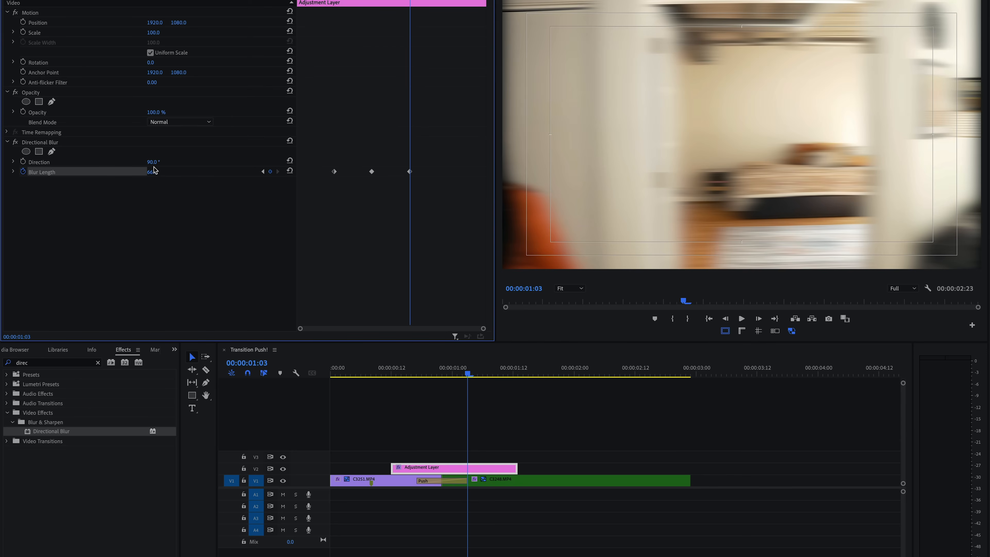
pyautogui.write('0')
pyautogui.press('Return')
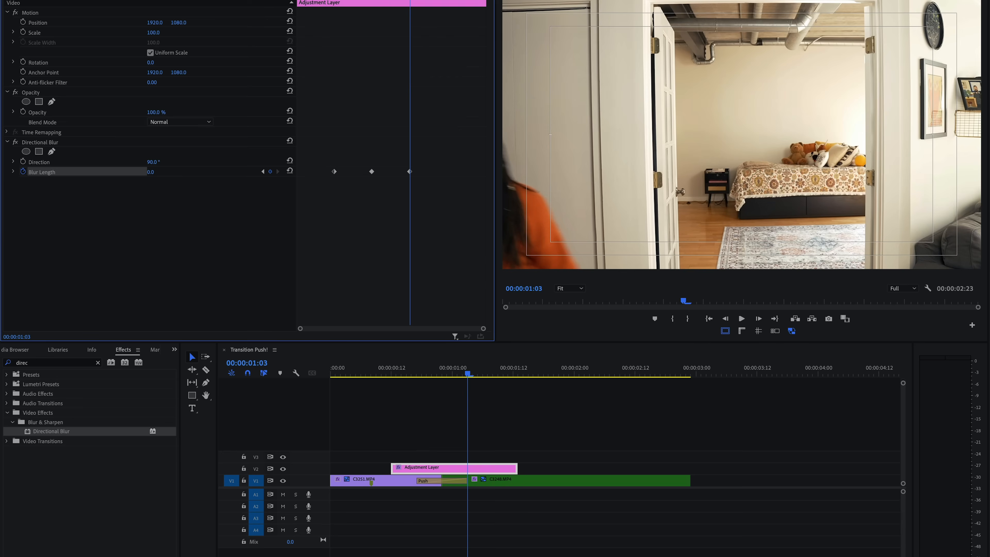
pyautogui.click(370, 368)
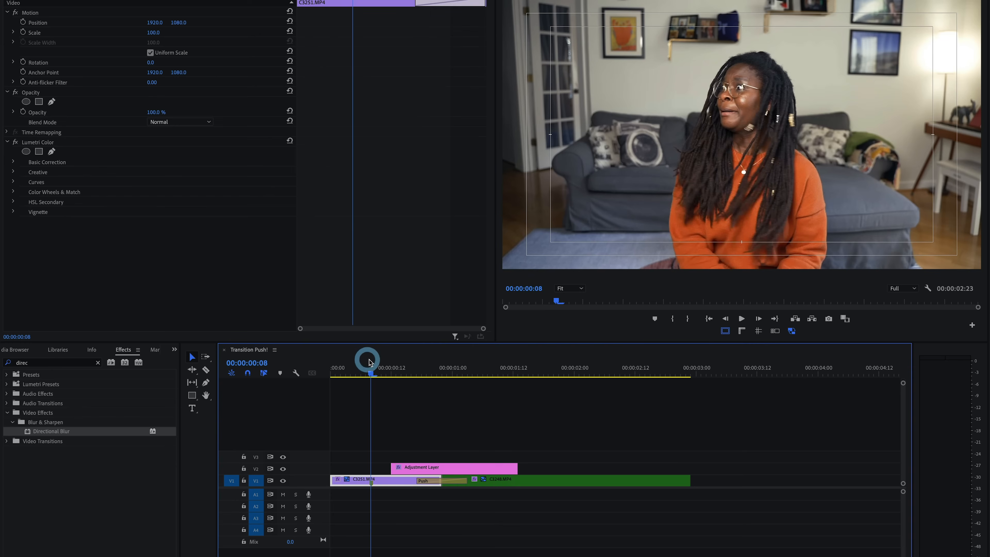
# Preview the blurred Push transition, and add Whoosh 14.wav on A1 beneath it.
pyautogui.press('space')
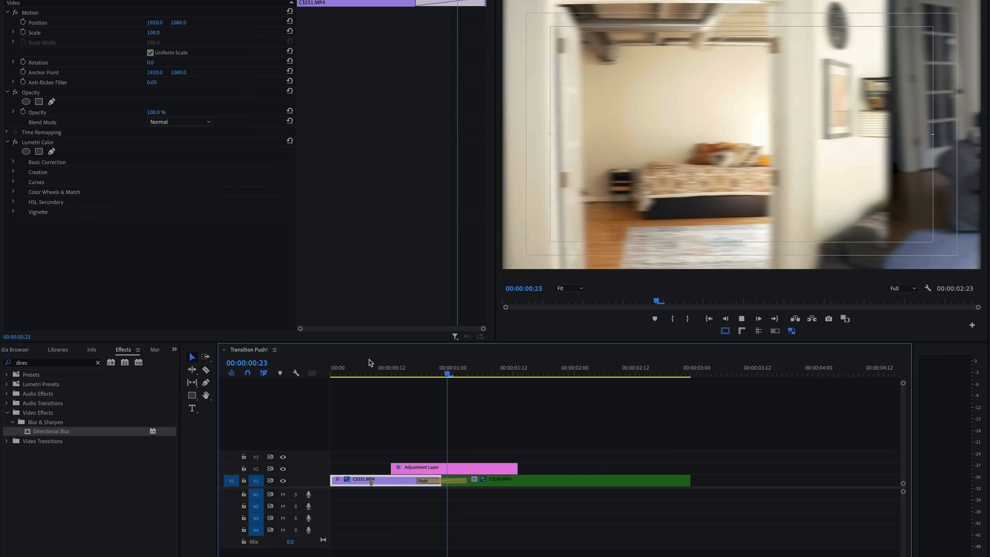
pyautogui.press('space')
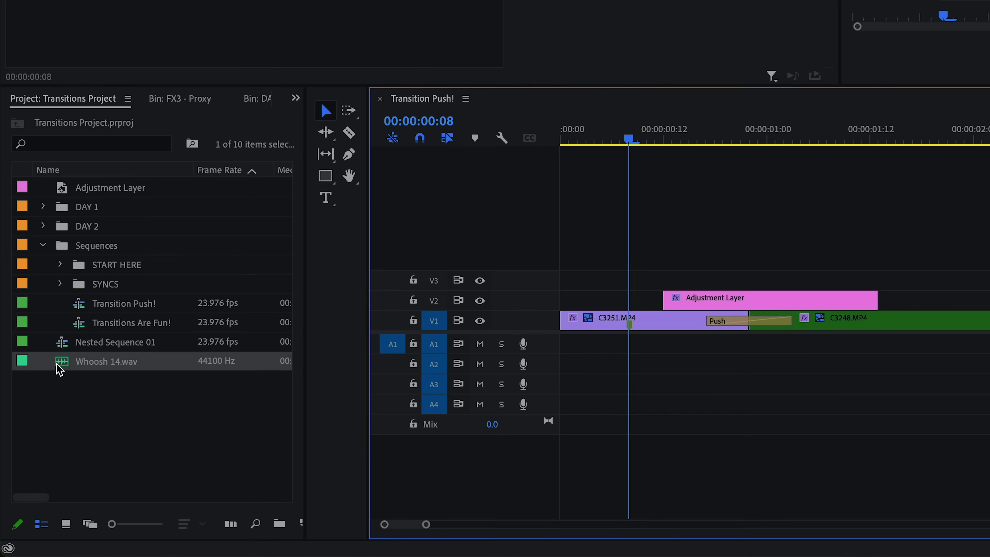
pyautogui.moveTo(68, 363); pyautogui.dragTo(699, 346)
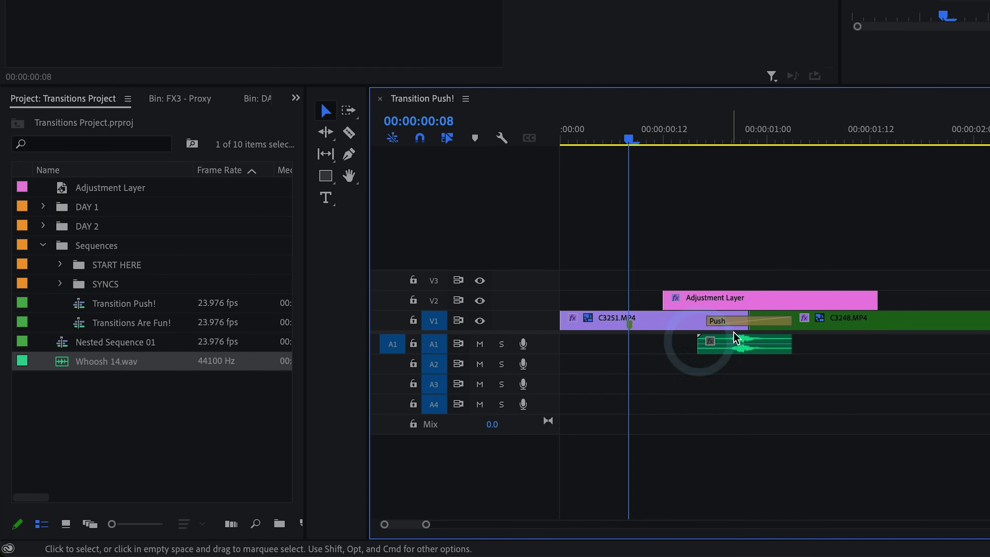
pyautogui.press('space')
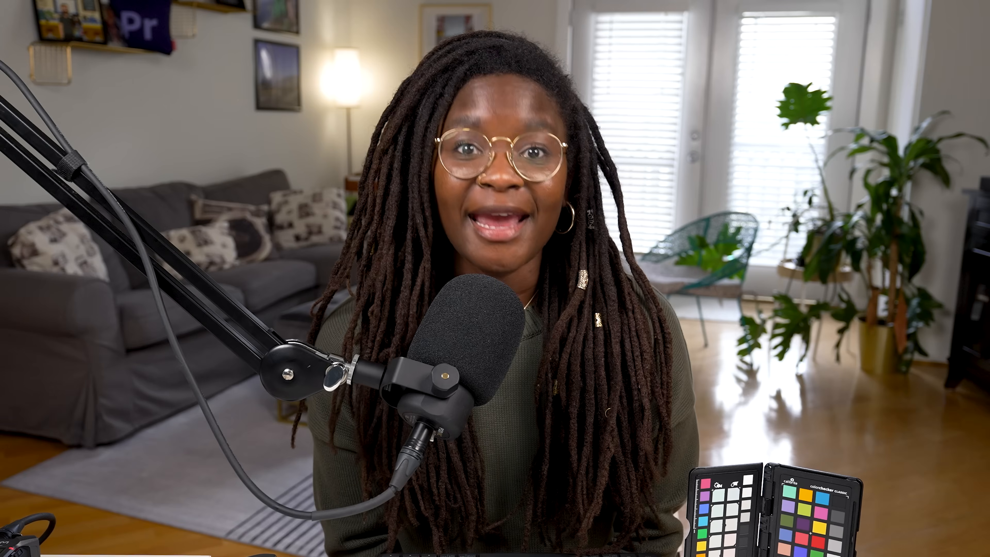
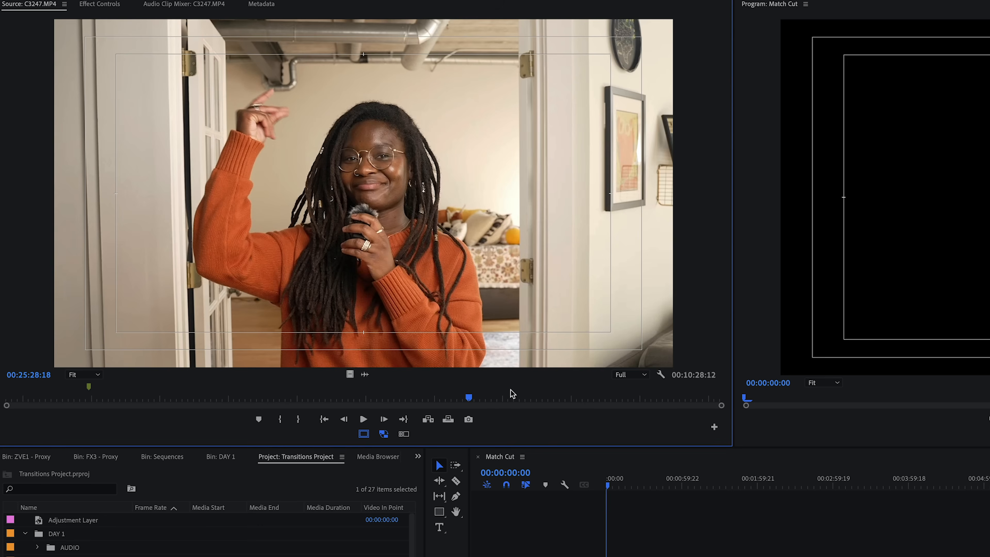
# Mark C3247.MP4's Out point at 00:25:28:18 and In point at 00:25:23:00, and place the range at the start of the Match Cut sequence.
pyautogui.press('o')
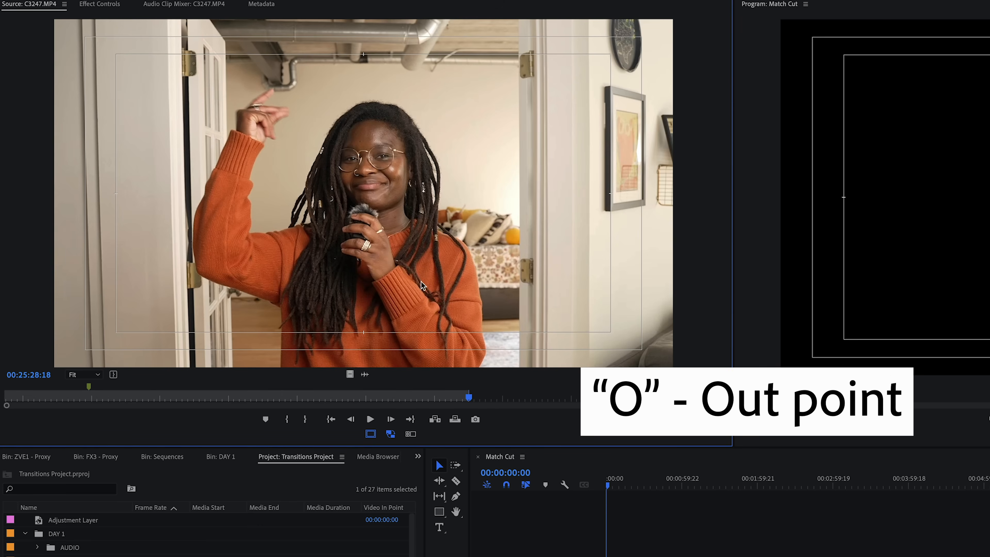
pyautogui.moveTo(468, 401); pyautogui.dragTo(462, 400)
pyautogui.press('i')
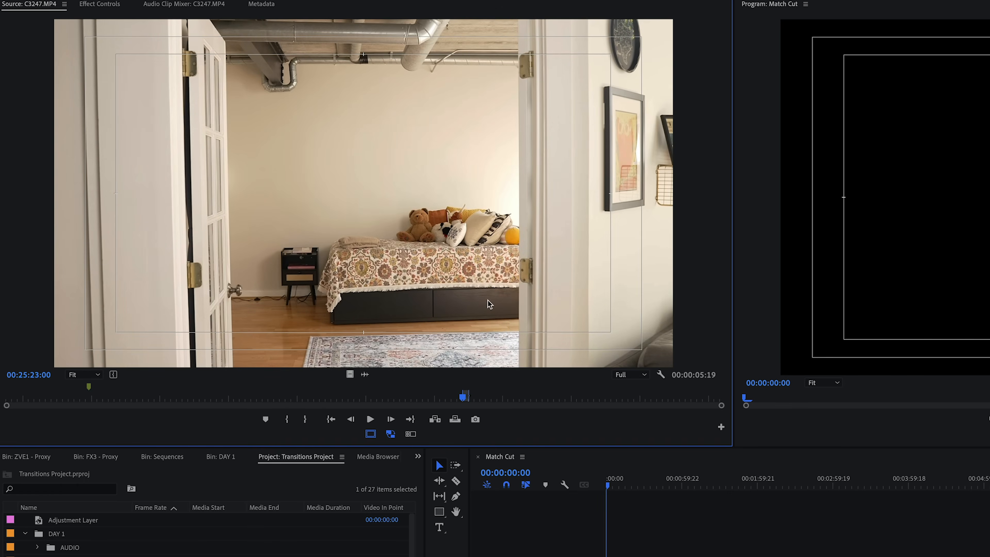
pyautogui.moveTo(464, 254); pyautogui.dragTo(610, 556)
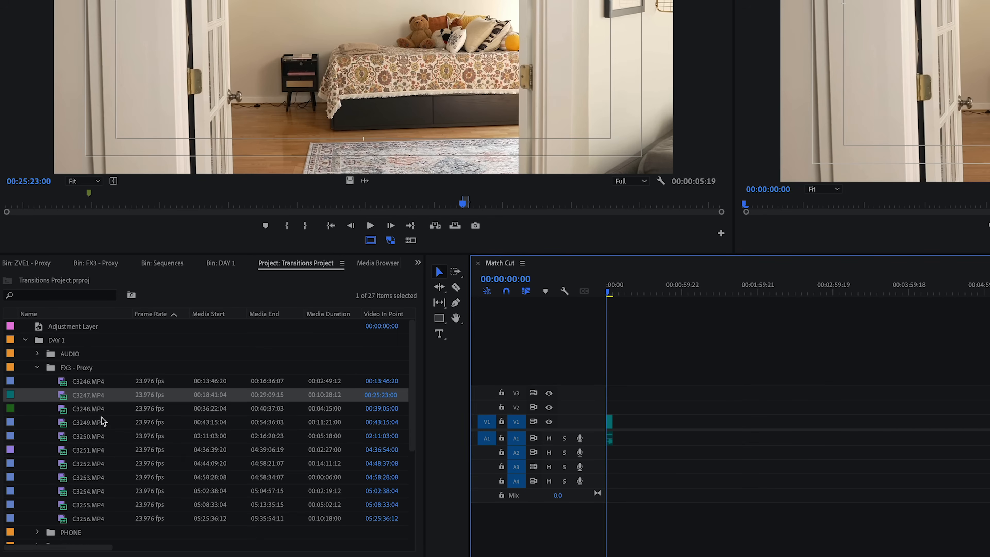
# Open C3257.MP4 from the DAY 2 FX3 bin and mark its In point at 00:36:18:05, where the hand is raised to snap.
pyautogui.scroll(-1, 104, 421)
pyautogui.scroll(-7, 103, 417)
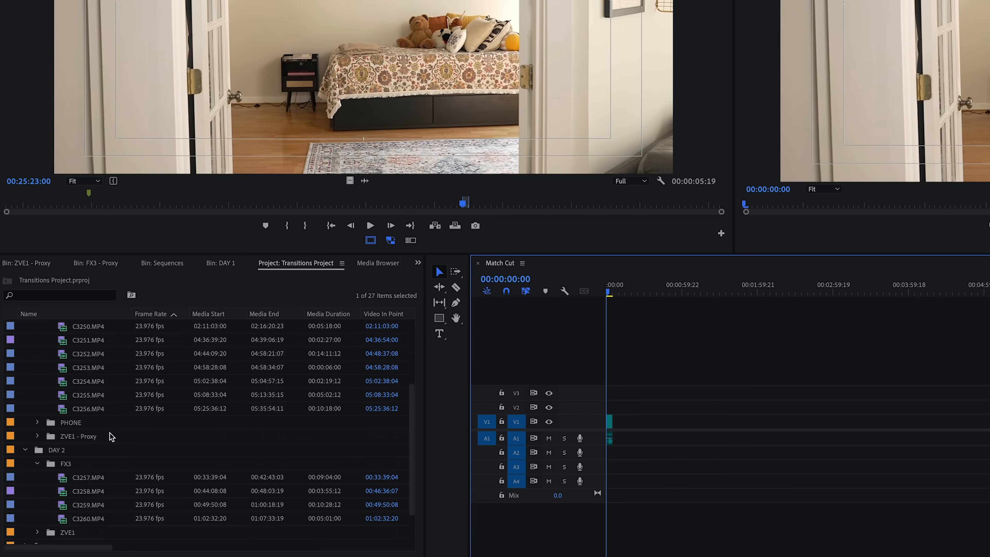
pyautogui.doubleClick(68, 477)
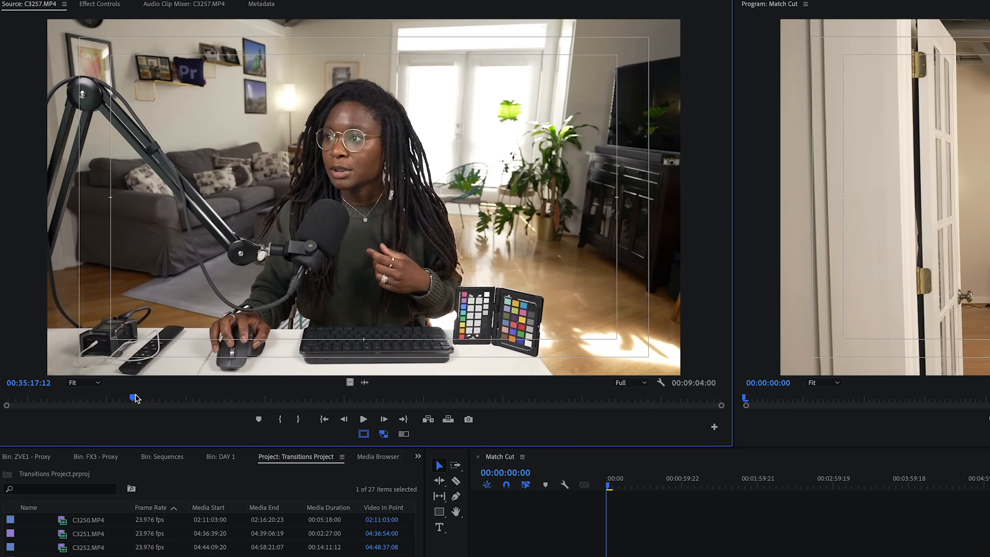
pyautogui.moveTo(134, 398); pyautogui.dragTo(215, 405)
pyautogui.press('i')
pyautogui.press('Left')
pyautogui.press('Left')
pyautogui.press('Left')
pyautogui.press('Left')
pyautogui.press('Left')
pyautogui.press('Left')
pyautogui.press('Left')
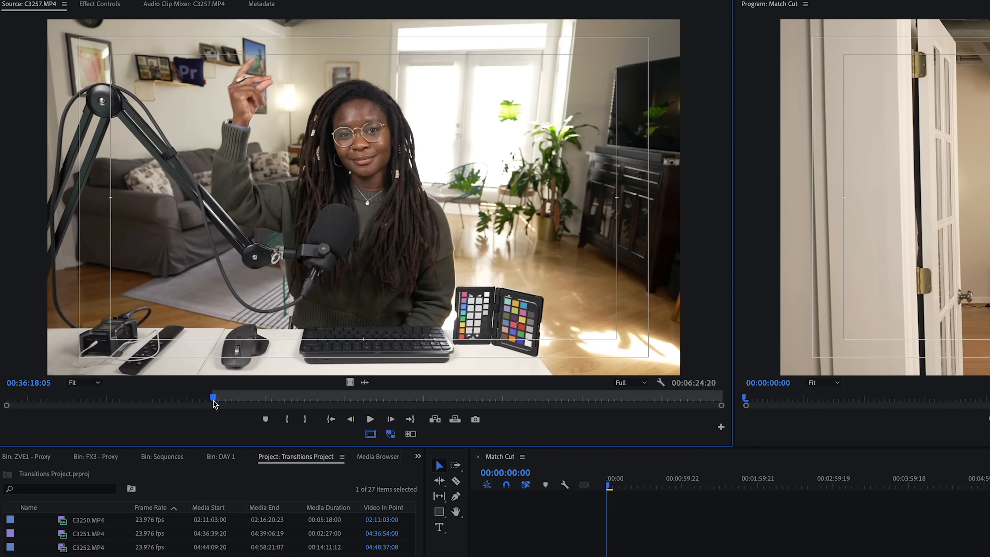
pyautogui.press('i')
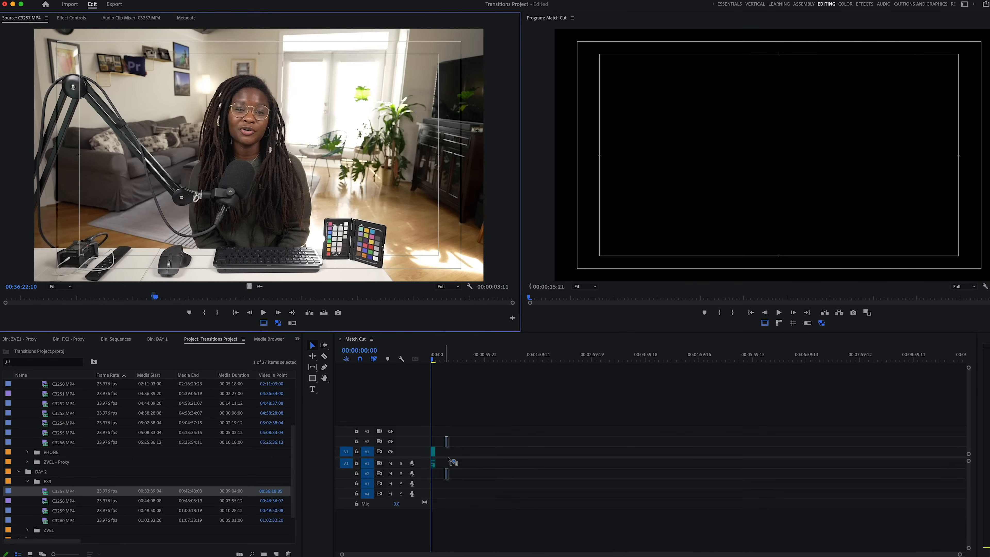
# Place the marked C3257.MP4 range directly after C3247.MP4 on V1 and A1, and move the playhead to 00:00:03:10.
pyautogui.press('=')
pyautogui.press('=')
pyautogui.press('=')
pyautogui.press('=')
pyautogui.press('=')
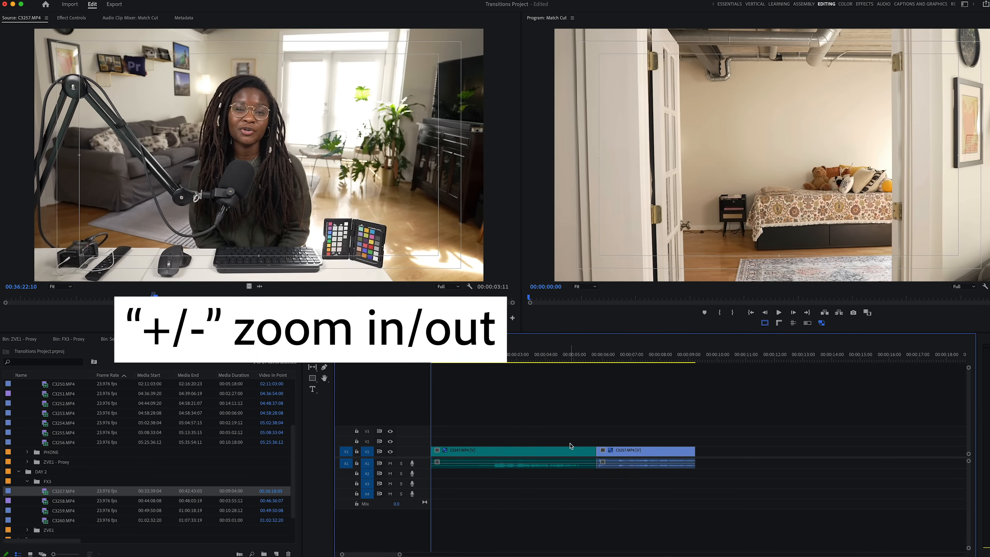
pyautogui.moveTo(483, 351); pyautogui.dragTo(529, 350)
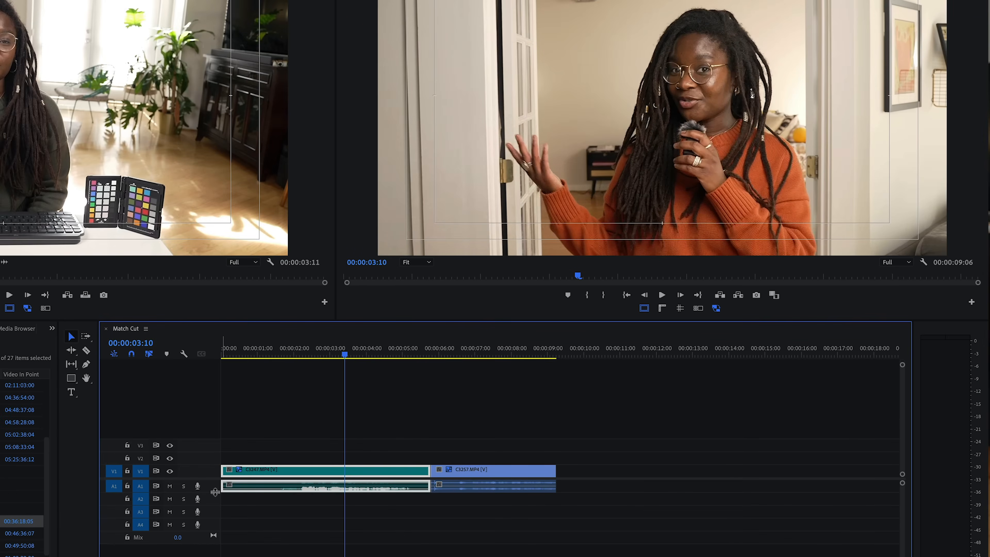
# Enlarge audio track A1 and check the Show Audio Waveform option in the timeline display settings.
pyautogui.moveTo(425, 468); pyautogui.dragTo(425, 490)
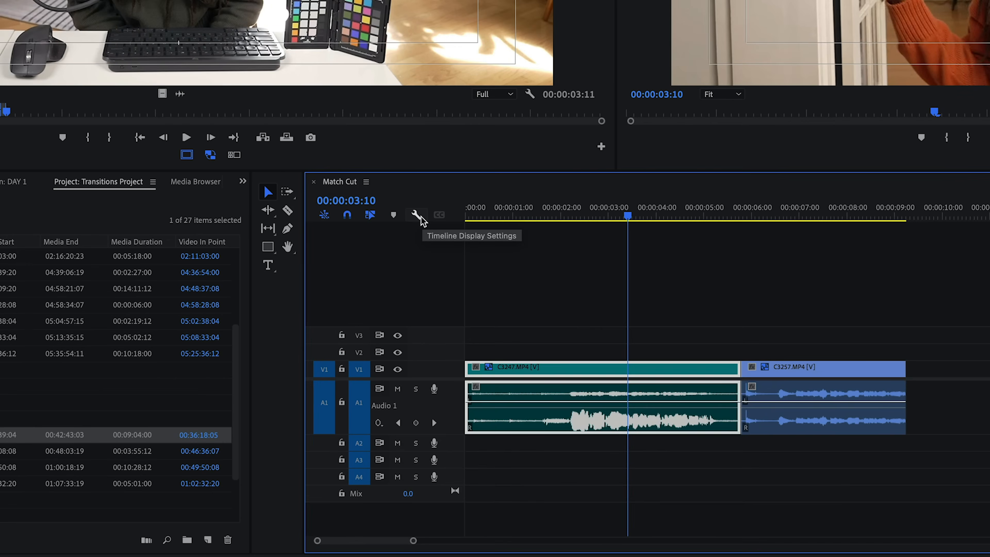
pyautogui.click(188, 162)
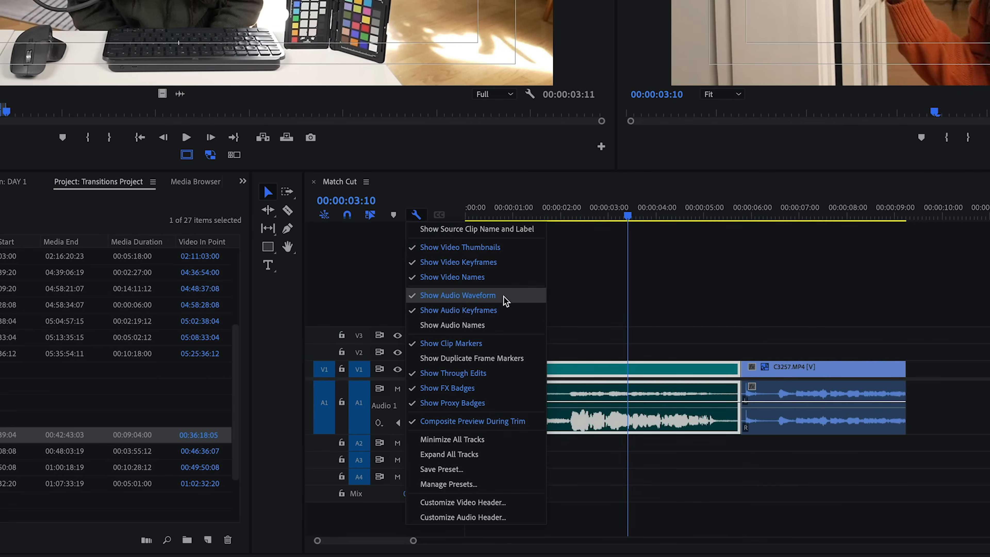
pyautogui.click(715, 317)
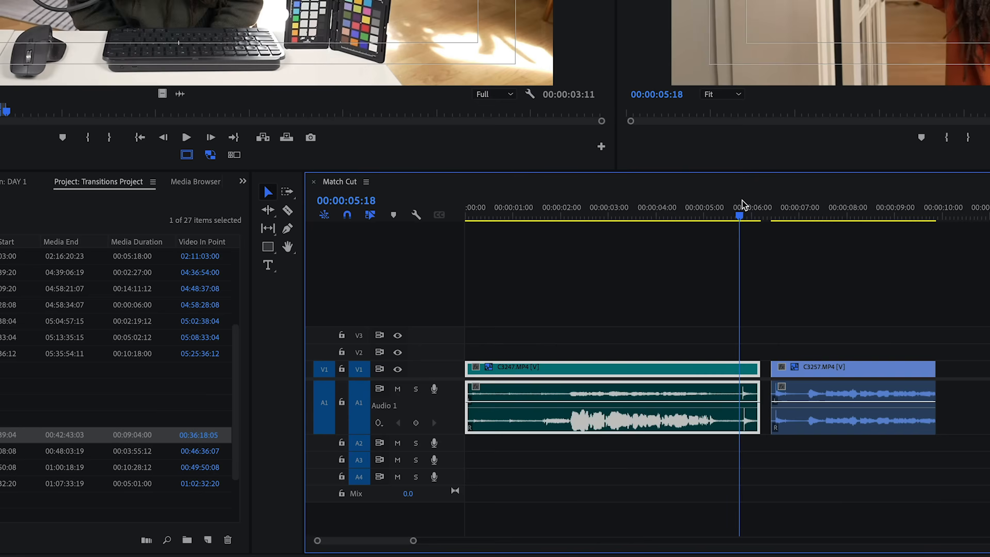
# Locate C3247.MP4's finger snap at 00:00:05:20 and trim the start of C3257.MP4 to its own snap at about 00:00:06:12.
pyautogui.moveTo(738, 205); pyautogui.dragTo(745, 204)
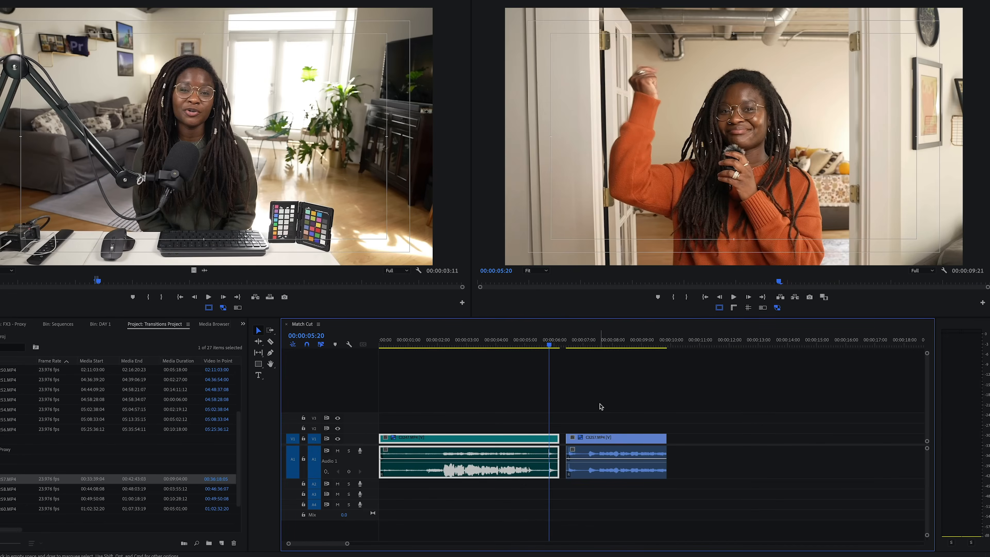
pyautogui.click(570, 347)
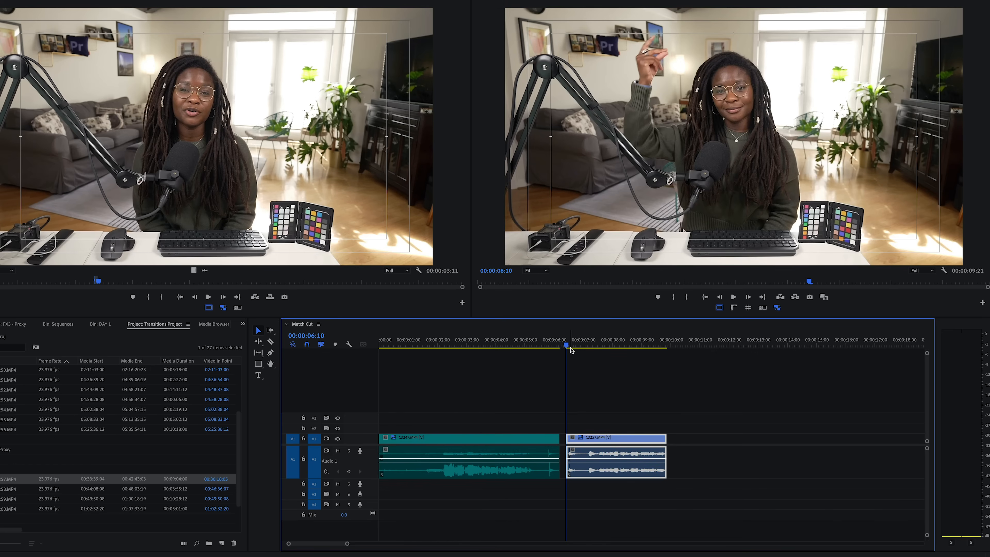
pyautogui.scroll(5, 570, 350)
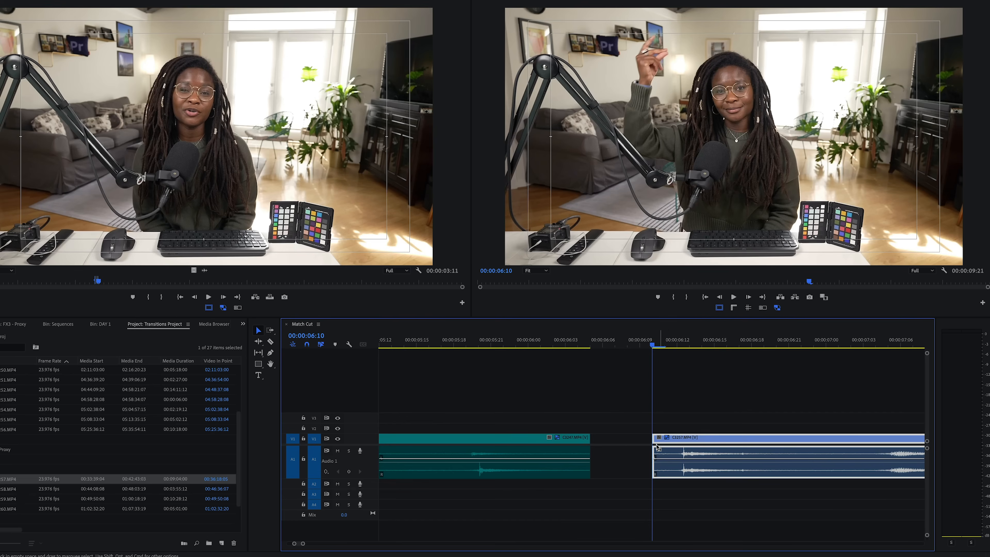
pyautogui.moveTo(649, 440); pyautogui.dragTo(681, 441)
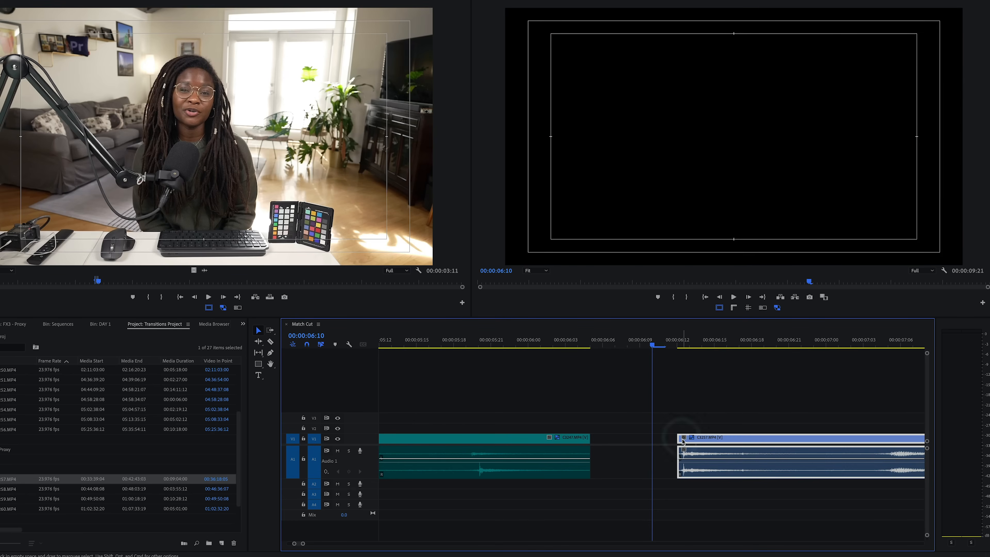
# Move C3257.MP4 back to start on C3247.MP4's snap at 00:00:05:20, overwriting the excess, and play the cut.
pyautogui.moveTo(751, 476); pyautogui.dragTo(561, 444)
pyautogui.click(428, 342)
pyautogui.press('space')
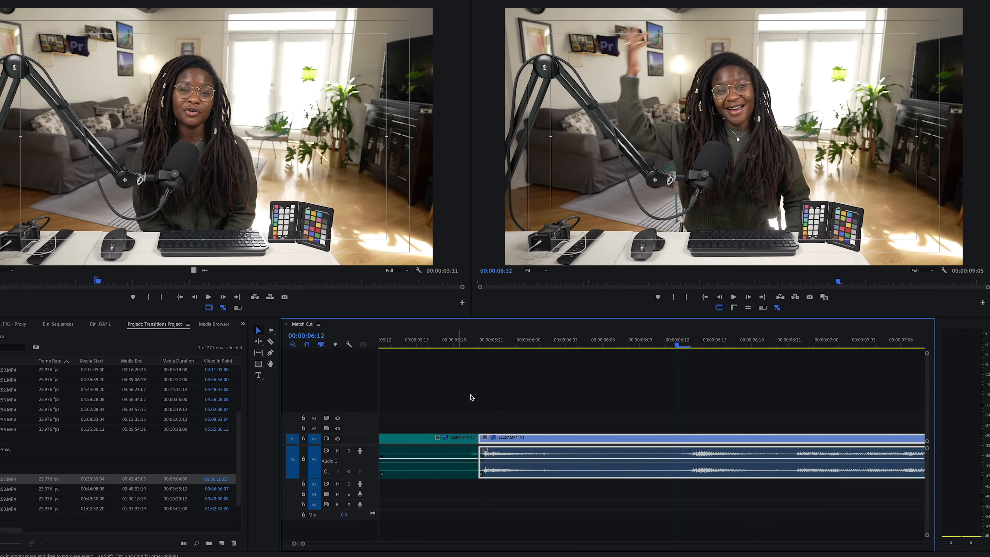
# Unlink C3247.MP4's video from its audio, and extend the video one frame over the start of C3257.MP4 on V1.
pyautogui.click(467, 457)
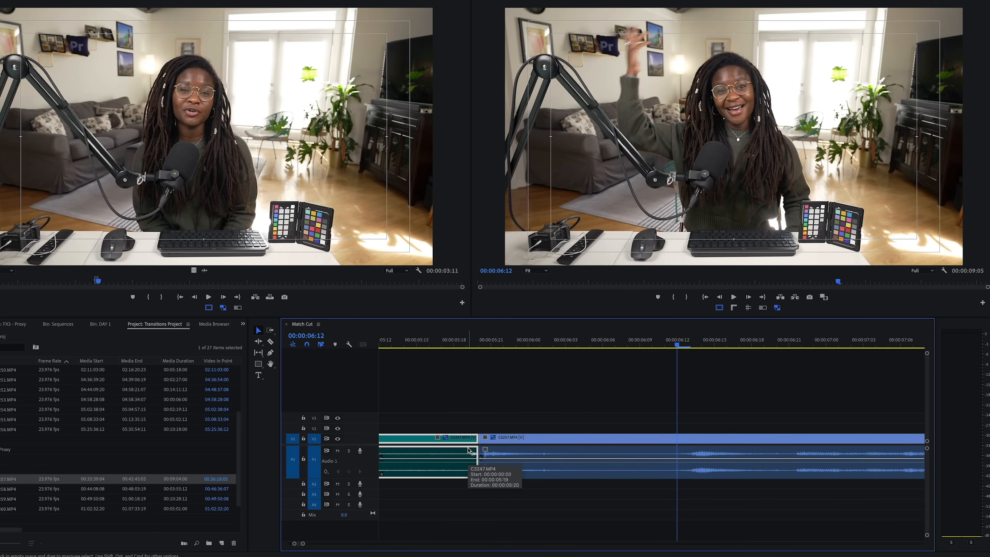
pyautogui.press('super+l')
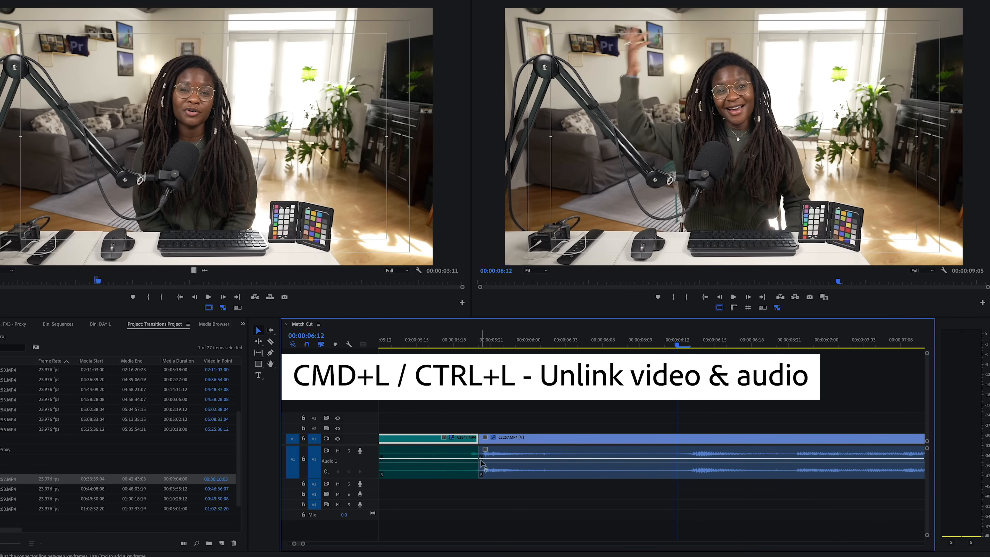
pyautogui.moveTo(472, 452); pyautogui.dragTo(484, 427)
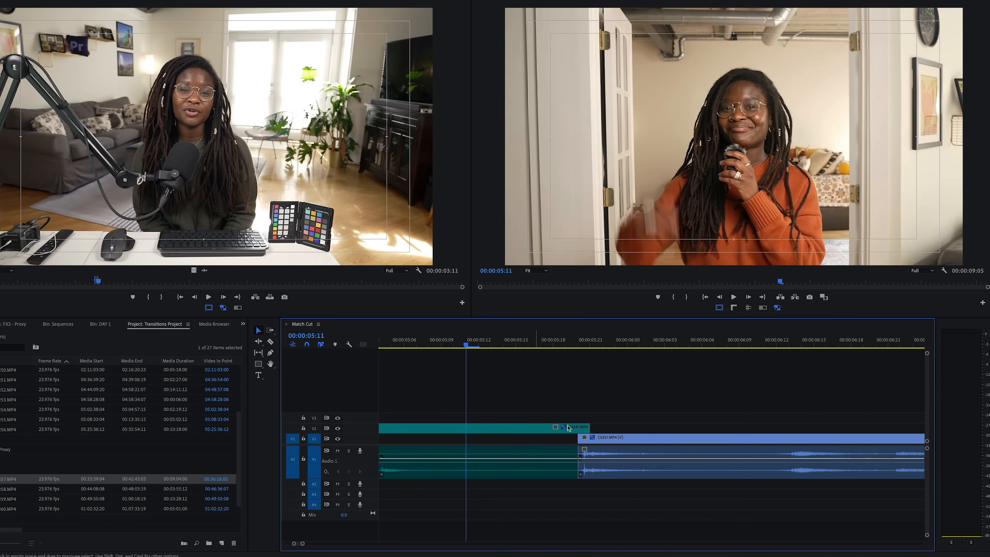
pyautogui.moveTo(558, 431); pyautogui.dragTo(554, 441)
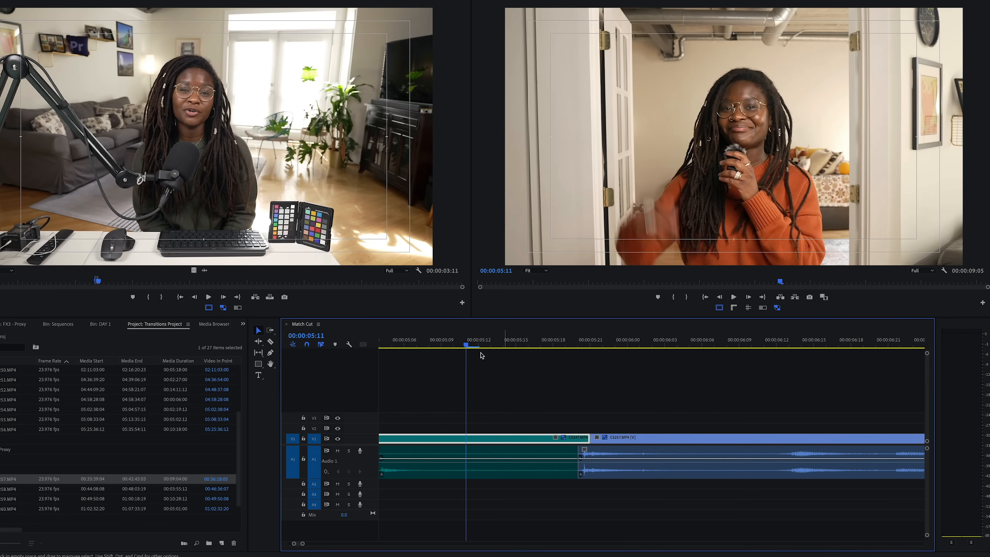
# Play back the Match Cut sequence across the edit between C3247.MP4 and C3257.MP4.
pyautogui.press('-')
pyautogui.press('-')
pyautogui.press('-')
pyautogui.press('-')
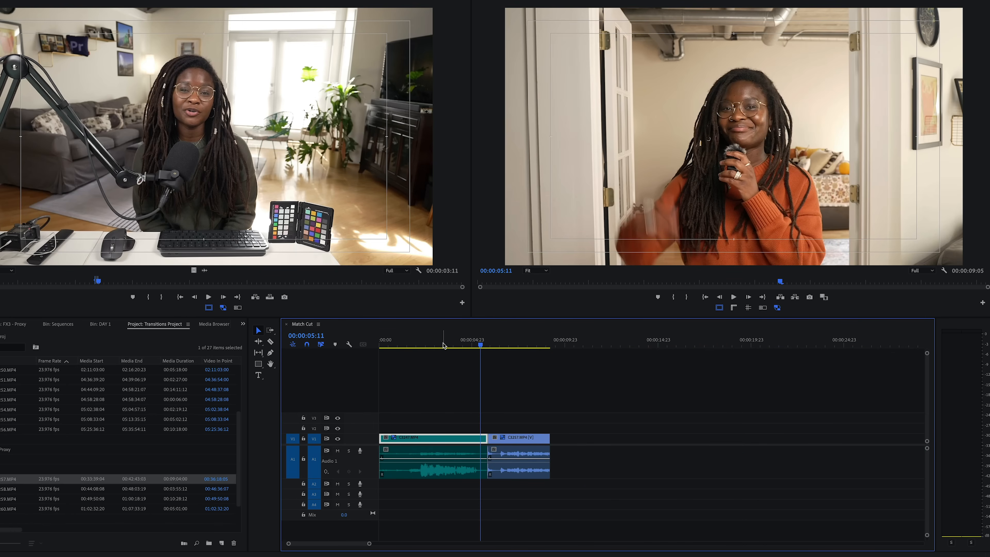
pyautogui.click(434, 342)
pyautogui.press('space')
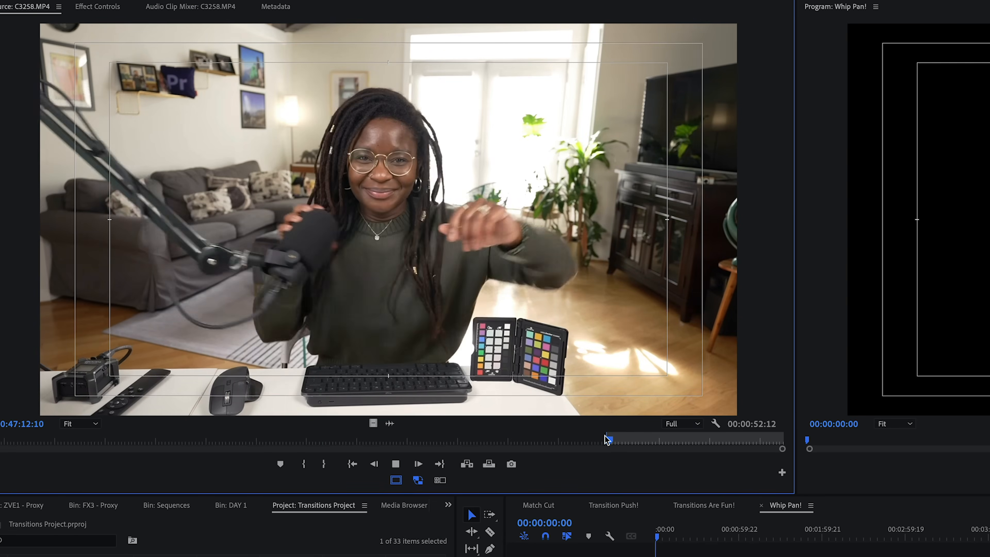
# Mark C3258.MP4's Out point for a 00:00:02:09 range ending on the whip pan, and place it at the start of the Whip Pan! sequence.
pyautogui.press('o')
pyautogui.press('space')
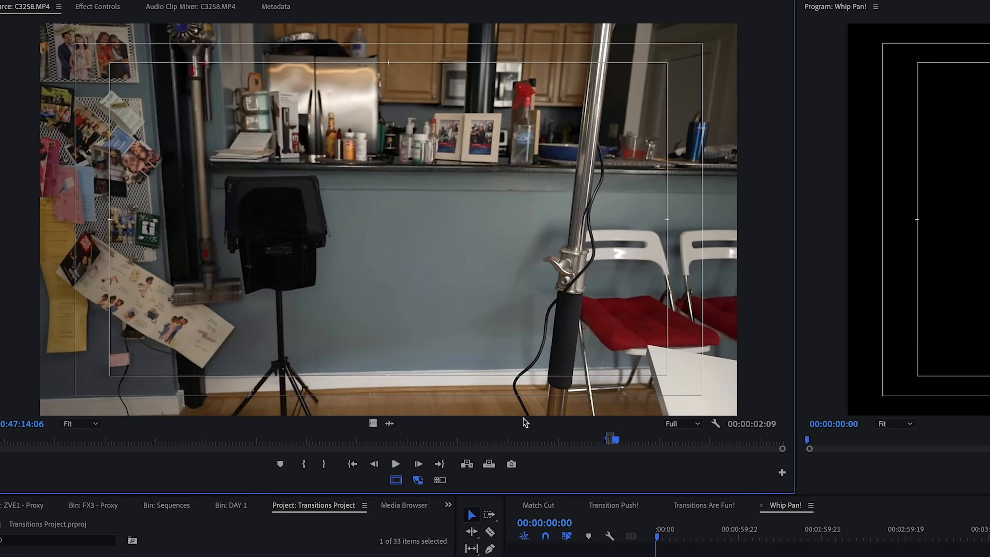
pyautogui.moveTo(454, 272); pyautogui.dragTo(559, 379)
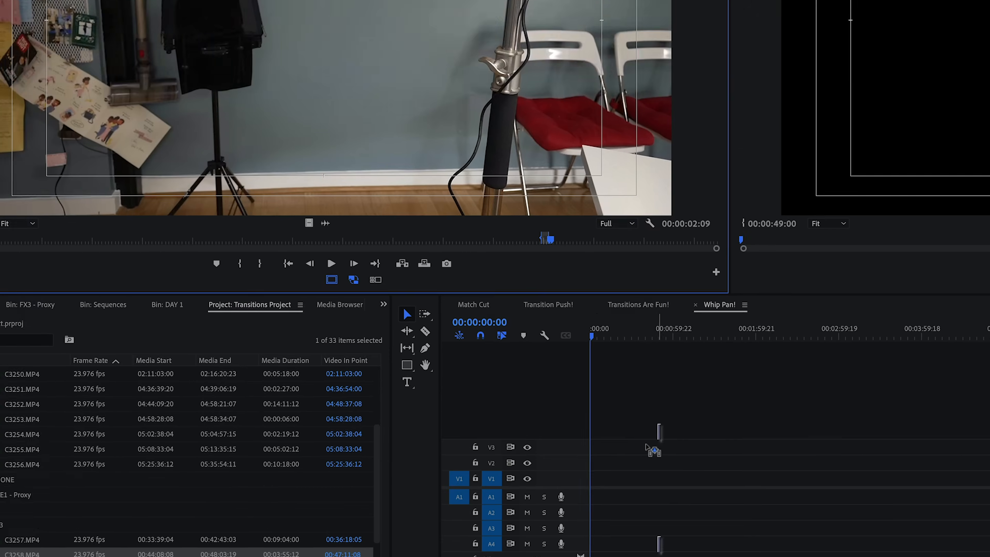
pyautogui.click(602, 318)
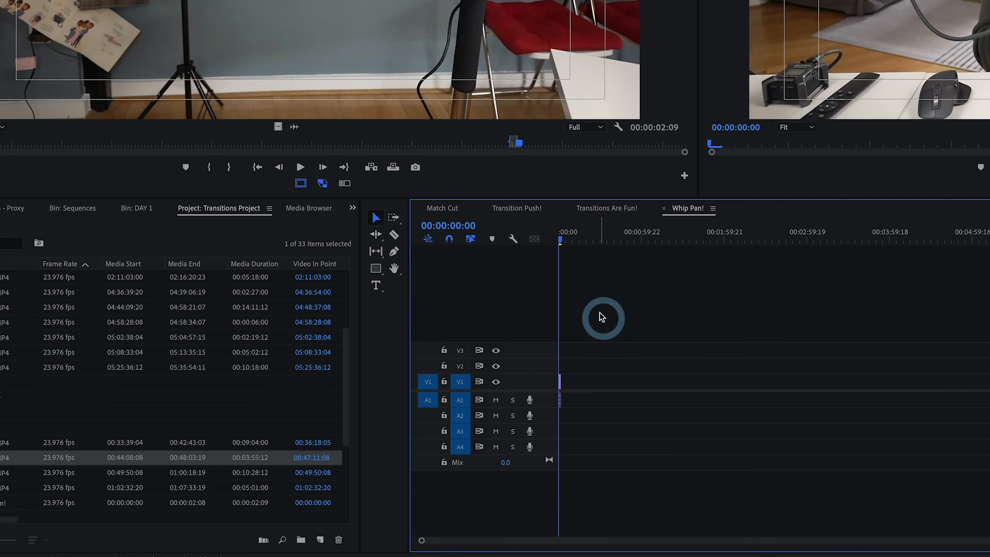
pyautogui.press('\\')
pyautogui.press('=')
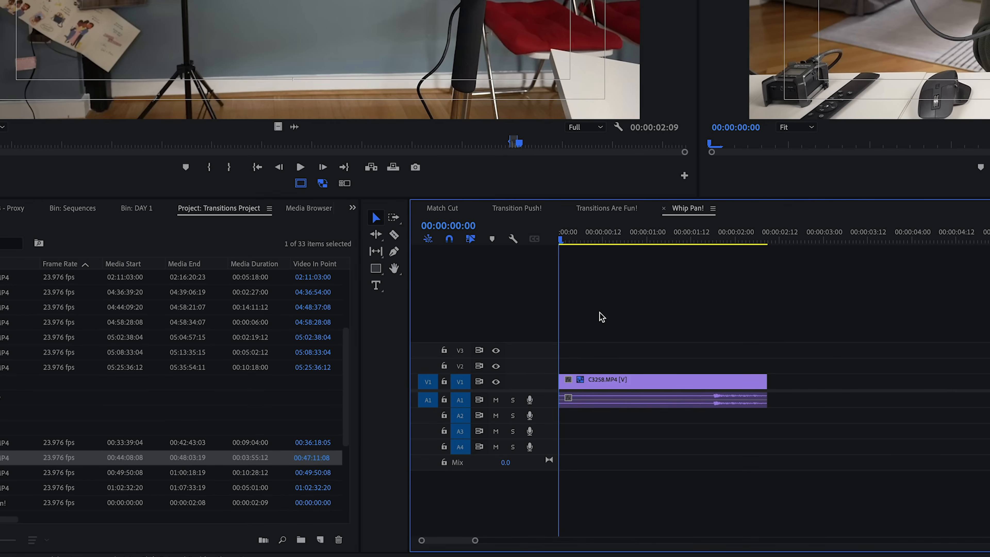
# Open C3254.MP4 in the Source Monitor, play it and mark a 00:00:04:18 range with In and Out points.
pyautogui.scroll(4, 30, 349)
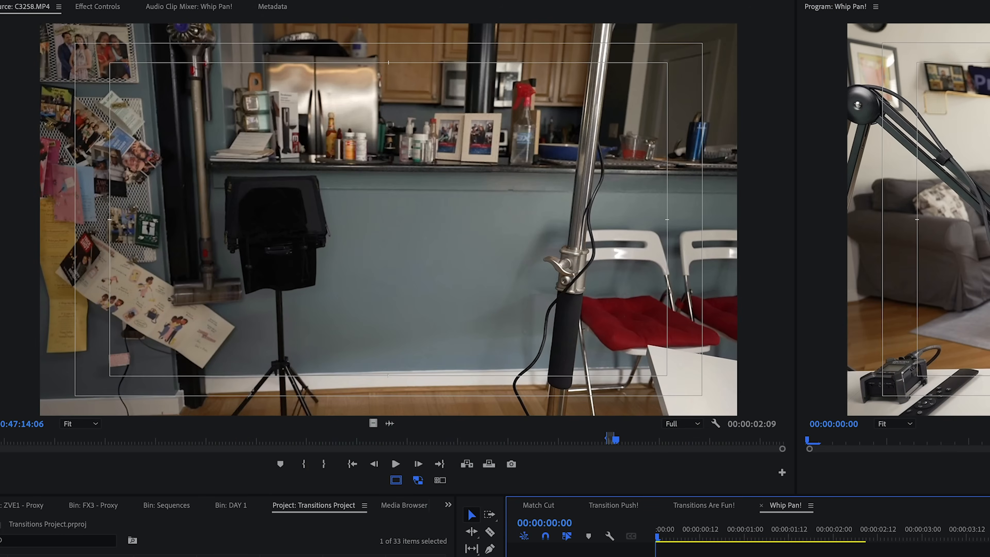
pyautogui.click(395, 463)
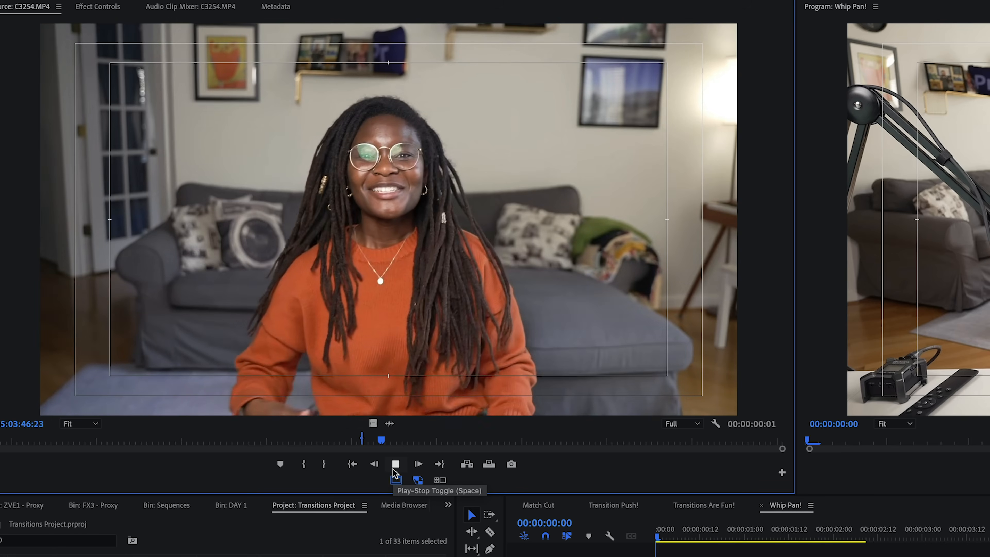
pyautogui.click(396, 467)
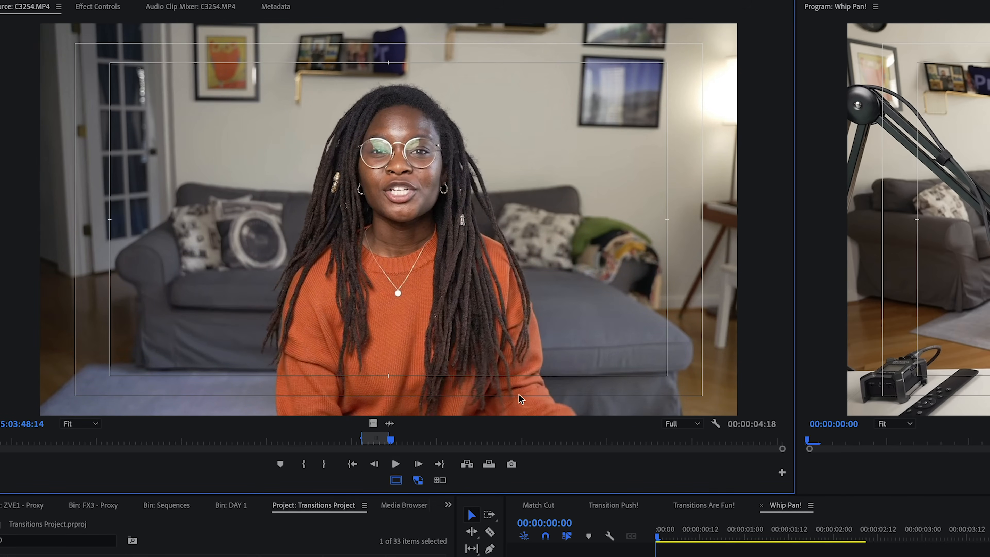
# Place the marked C3254.MP4 range directly after C3258.MP4 in the Whip Pan! sequence, and play across the edit.
pyautogui.moveTo(511, 314); pyautogui.dragTo(577, 453)
pyautogui.click(588, 405)
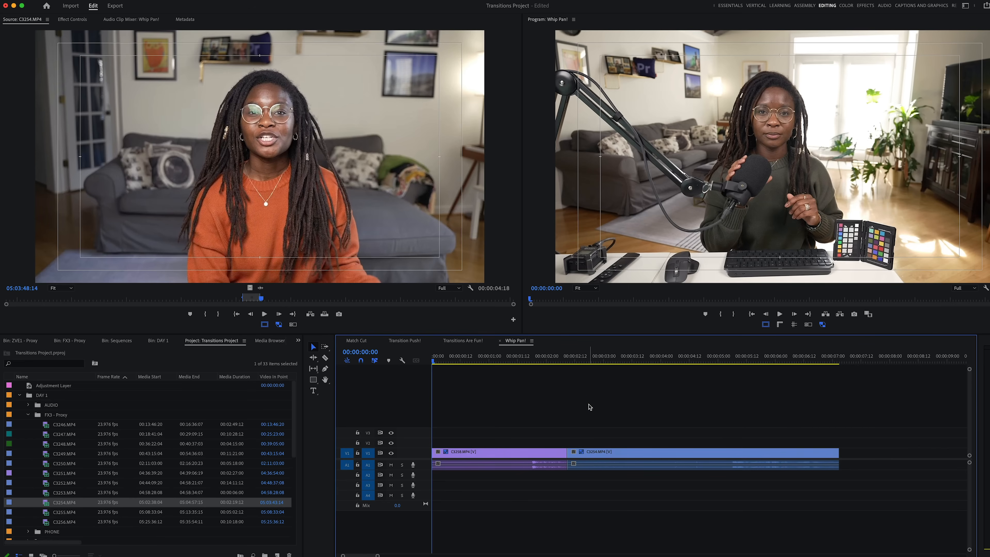
pyautogui.click(523, 362)
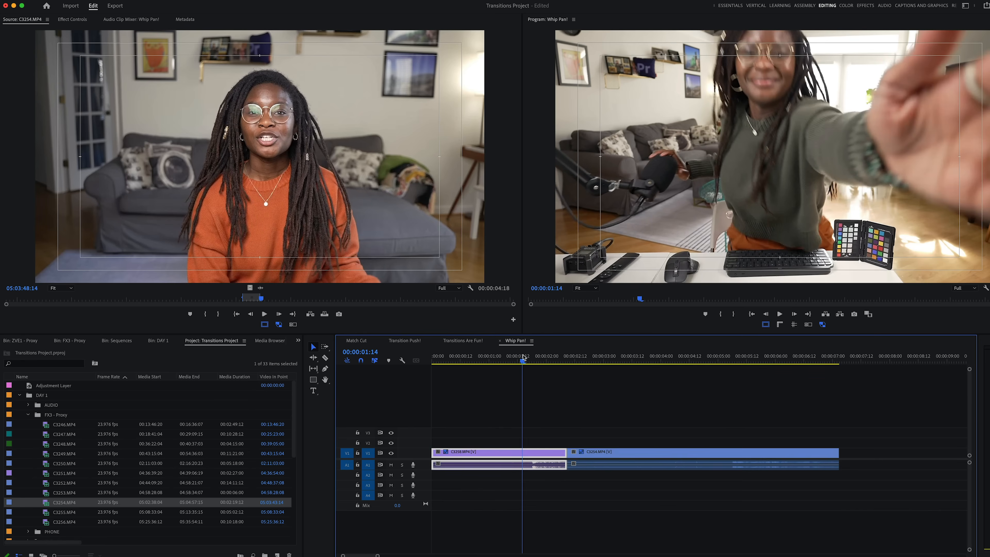
pyautogui.press('space')
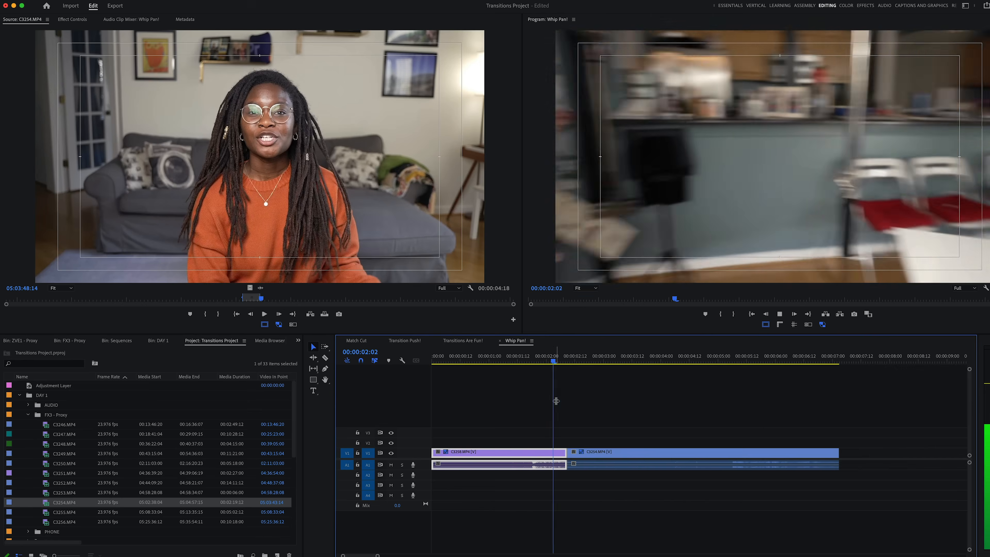
pyautogui.press('space')
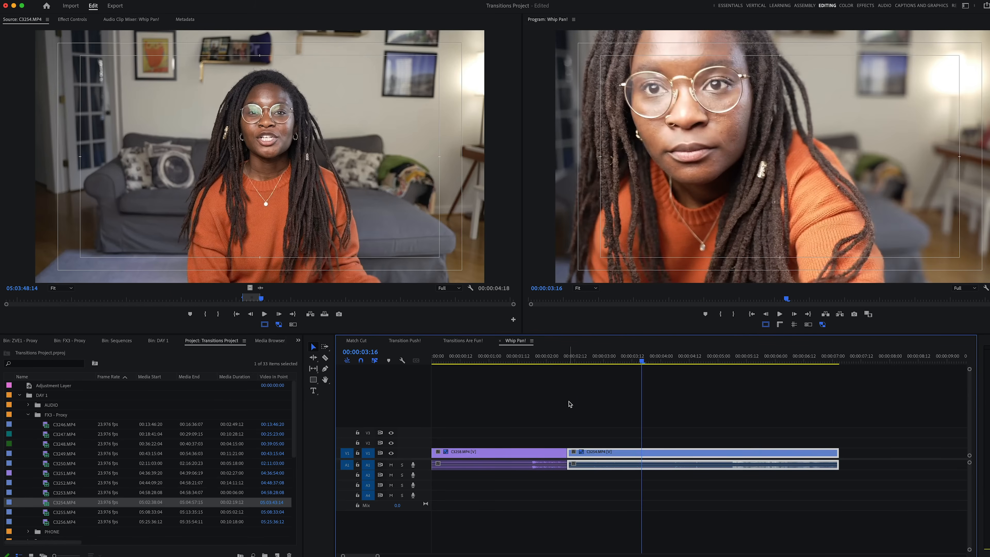
# Cut C3258.MP4 during the whip-pan blur at 00:00:01:23, and delete the part after the cut.
pyautogui.click(563, 356)
pyautogui.moveTo(558, 355); pyautogui.dragTo(551, 358)
pyautogui.moveTo(549, 360); pyautogui.dragTo(540, 361)
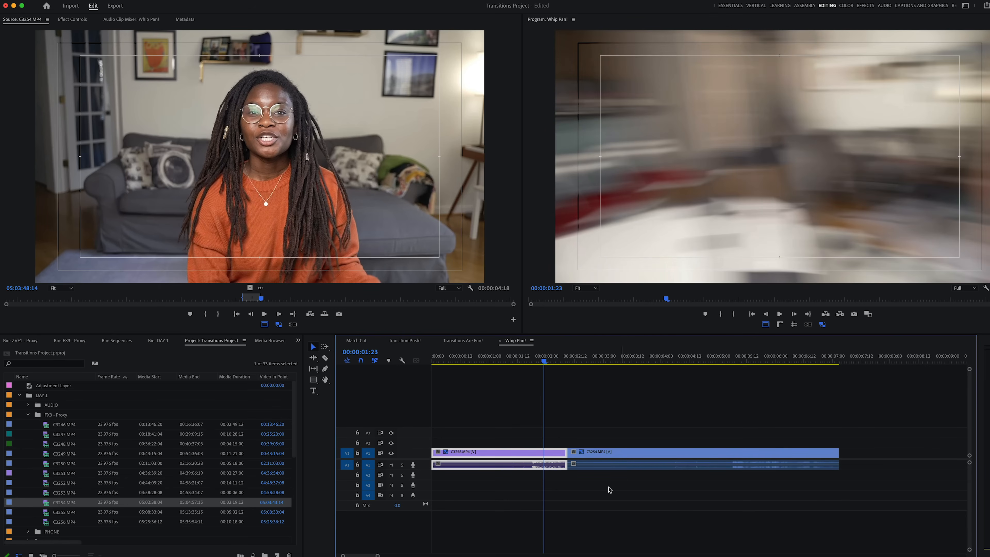
pyautogui.moveTo(552, 425); pyautogui.dragTo(552, 492)
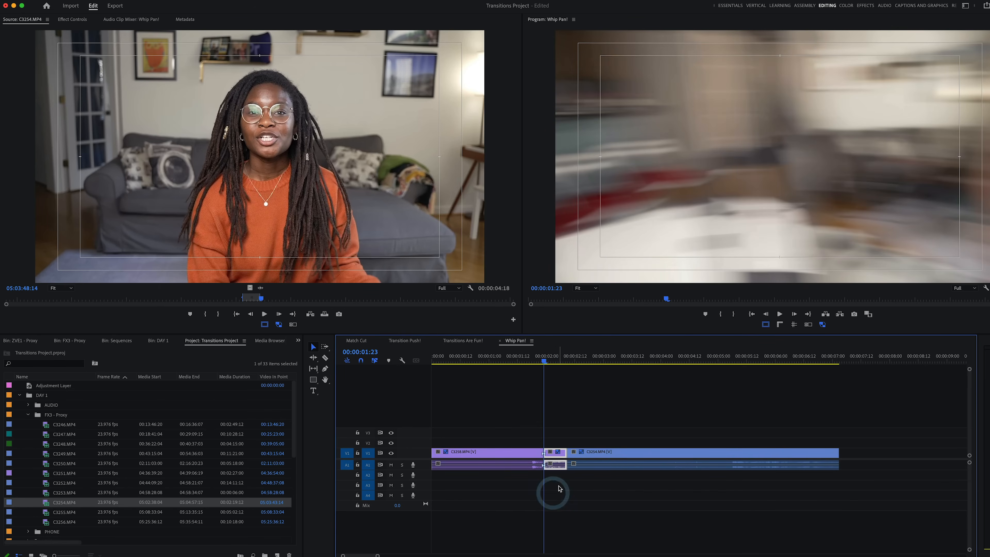
pyautogui.press('Delete')
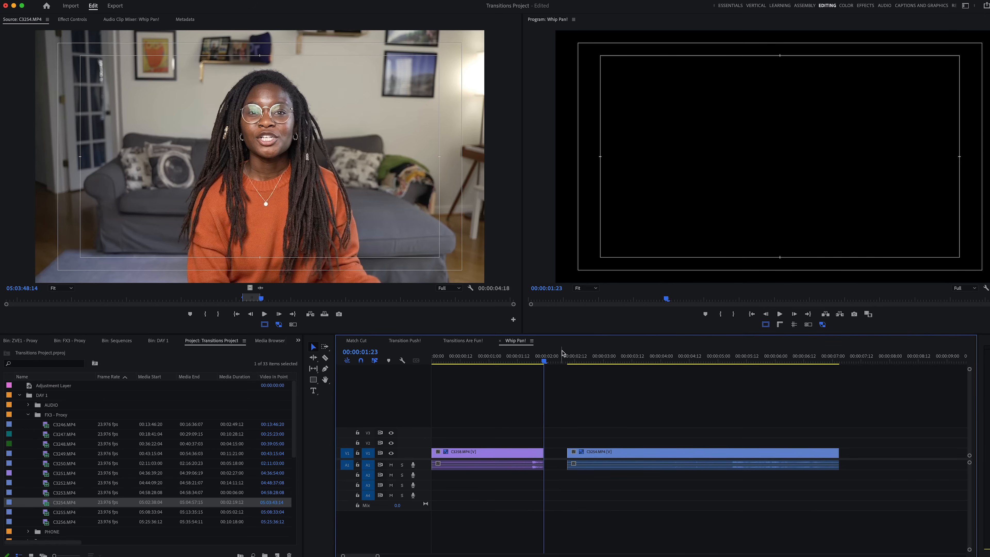
# Cut C3254.MP4 during its pan at 00:00:03:00, remove the part before it and close the gap after C3258.MP4.
pyautogui.click(567, 361)
pyautogui.moveTo(573, 360); pyautogui.dragTo(601, 358)
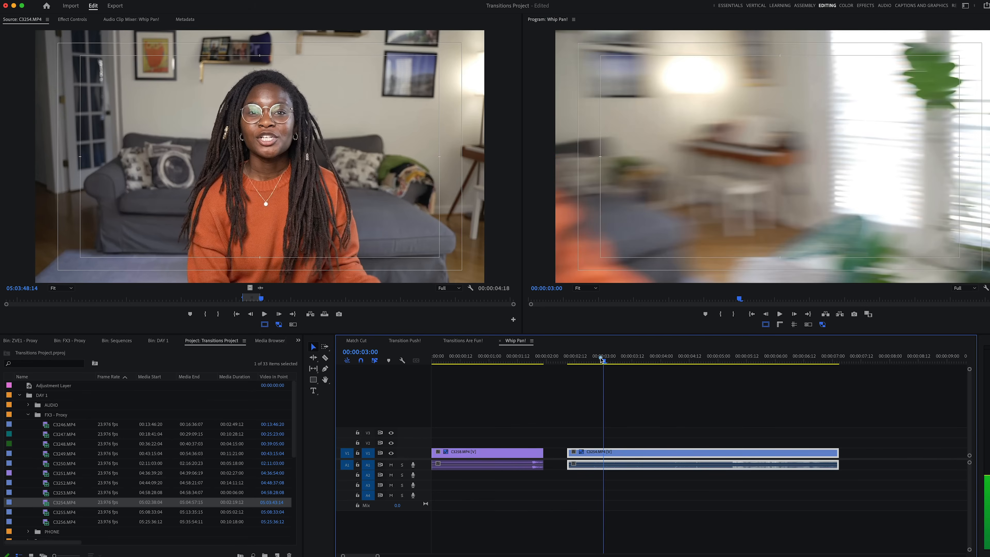
pyautogui.press('super+k')
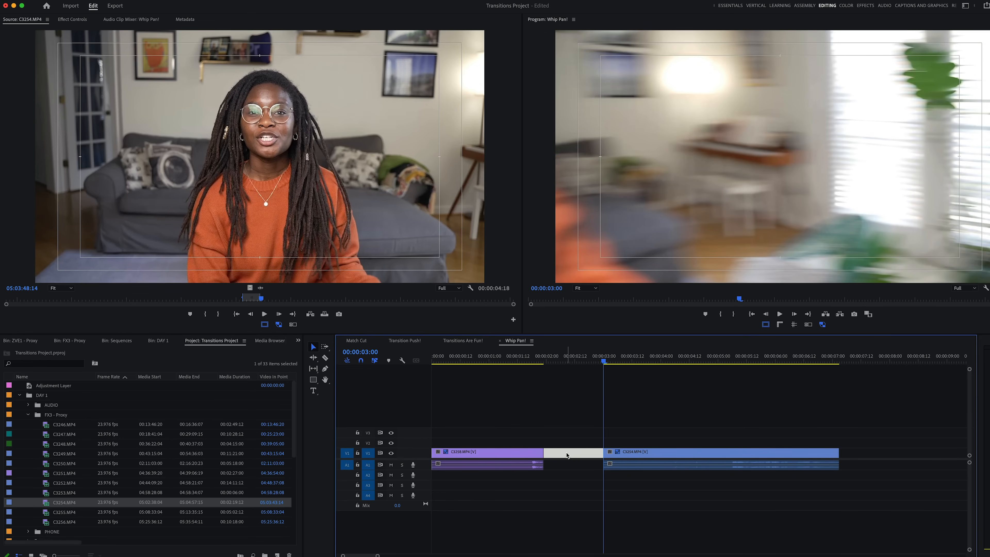
pyautogui.press('Delete')
# Play the Whip Pan! sequence from its start to check the tightened cut.
pyautogui.press('Home')
pyautogui.press('space')
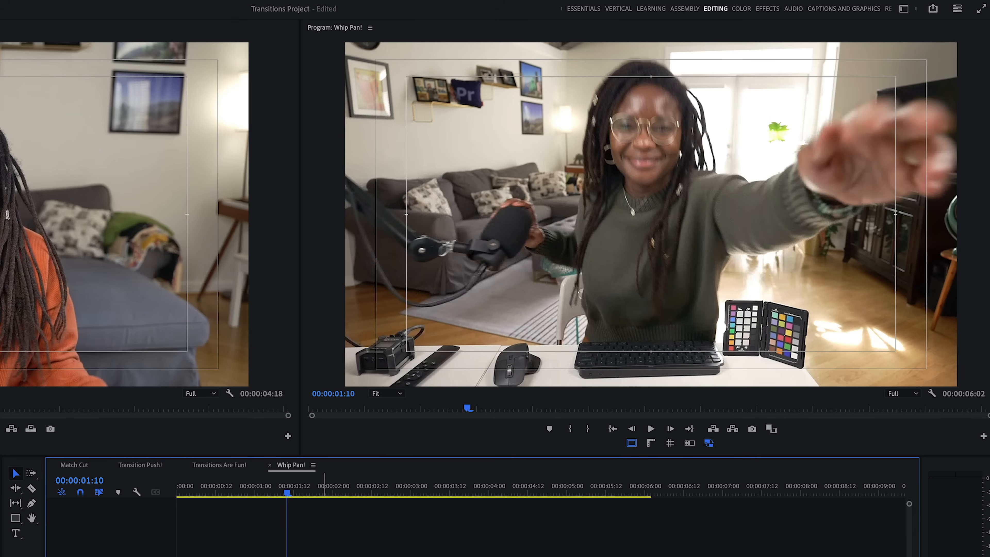
pyautogui.press('space')
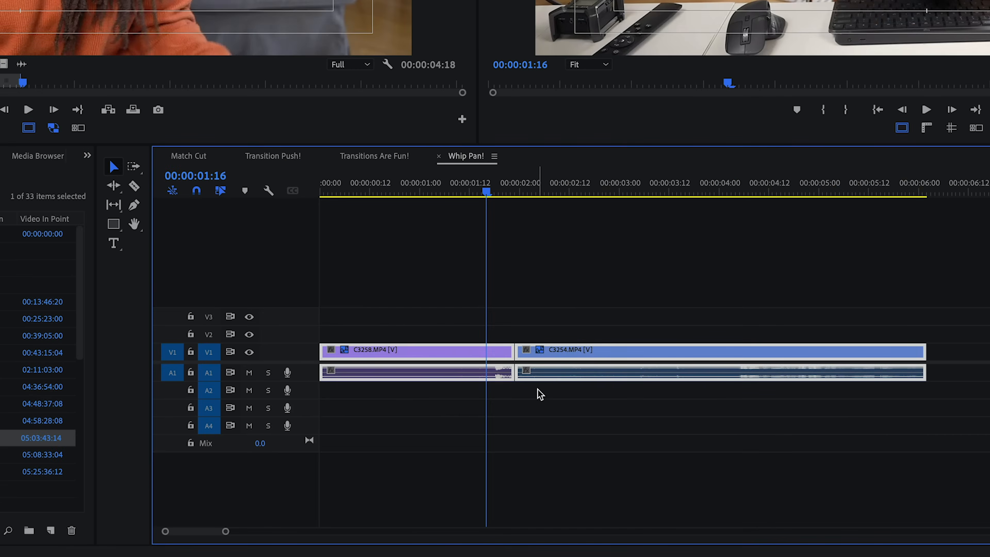
# Unlink video from audio on C3258.MP4 and C3254.MP4, and apply the default Cross Dissolve to their video edit point.
pyautogui.hotkey('ctrl', 'l')
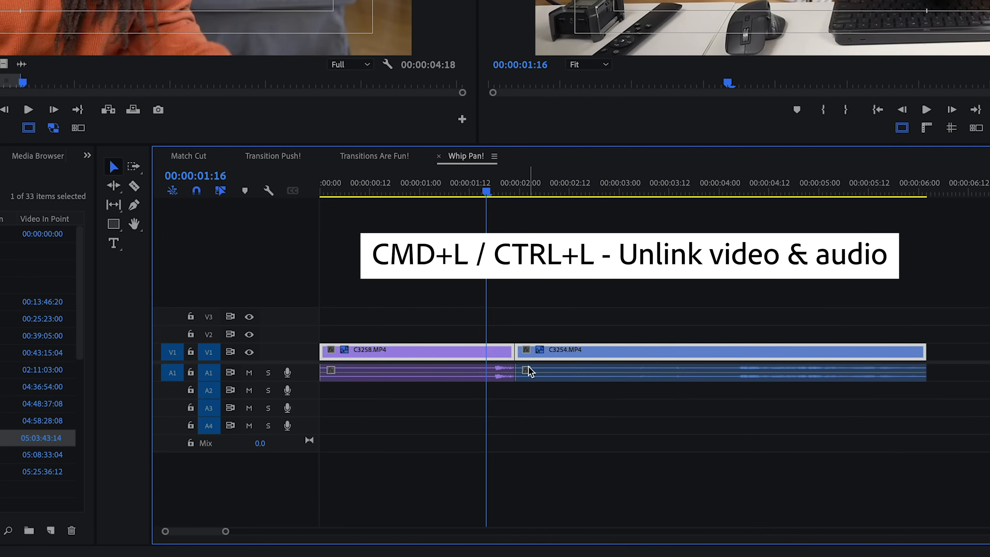
pyautogui.click(518, 351)
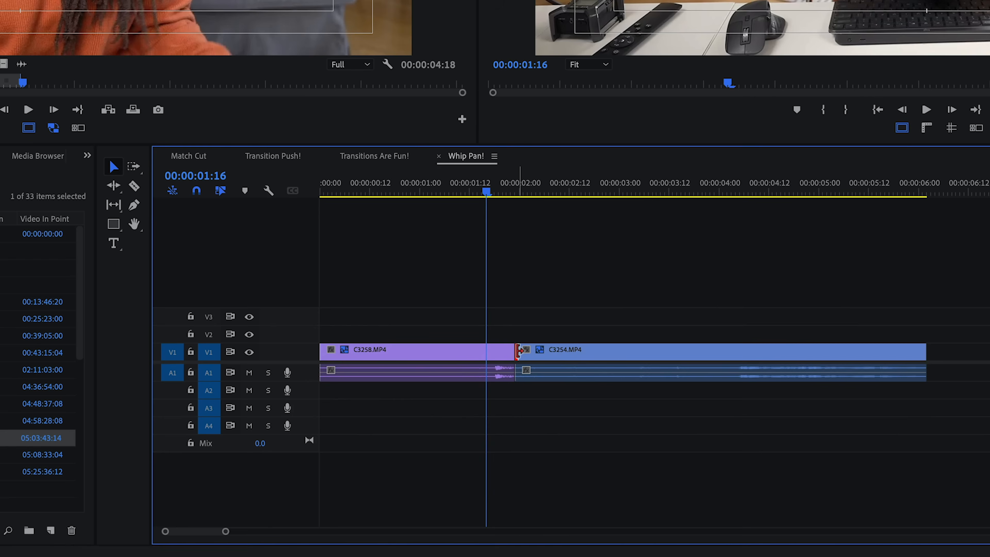
pyautogui.rightClick(517, 352)
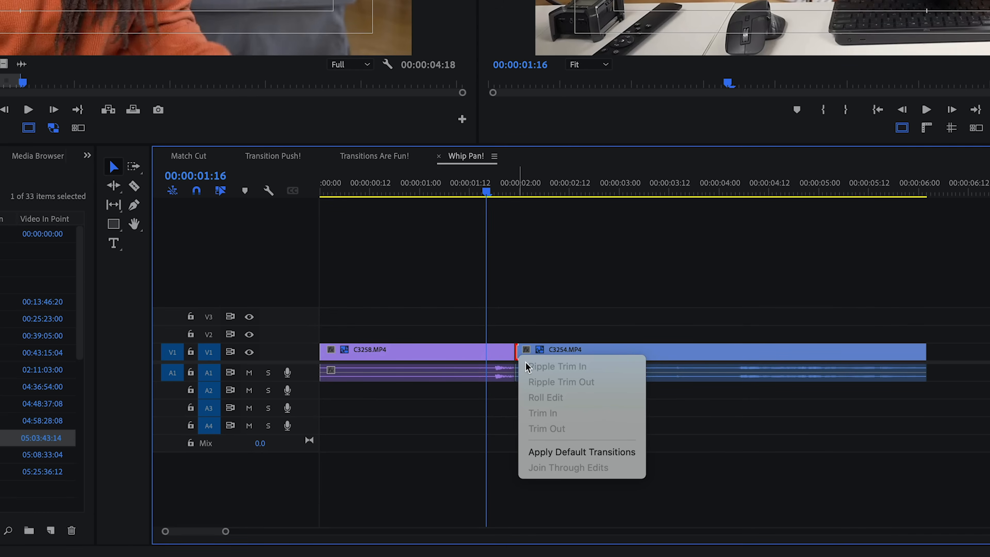
pyautogui.click(575, 452)
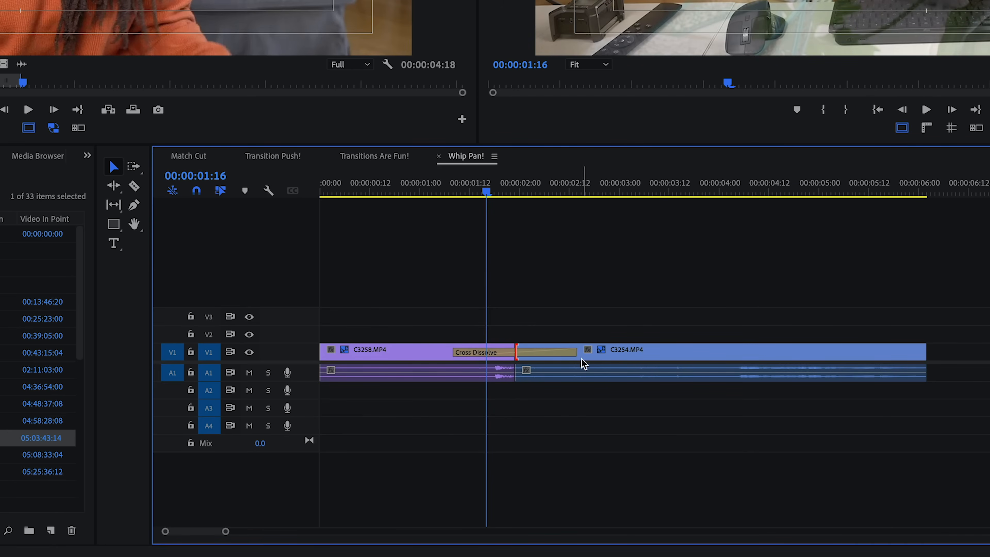
# Shorten the Cross Dissolve to only a few frames around the edit, and play back the transition.
pyautogui.moveTo(574, 352); pyautogui.dragTo(529, 353)
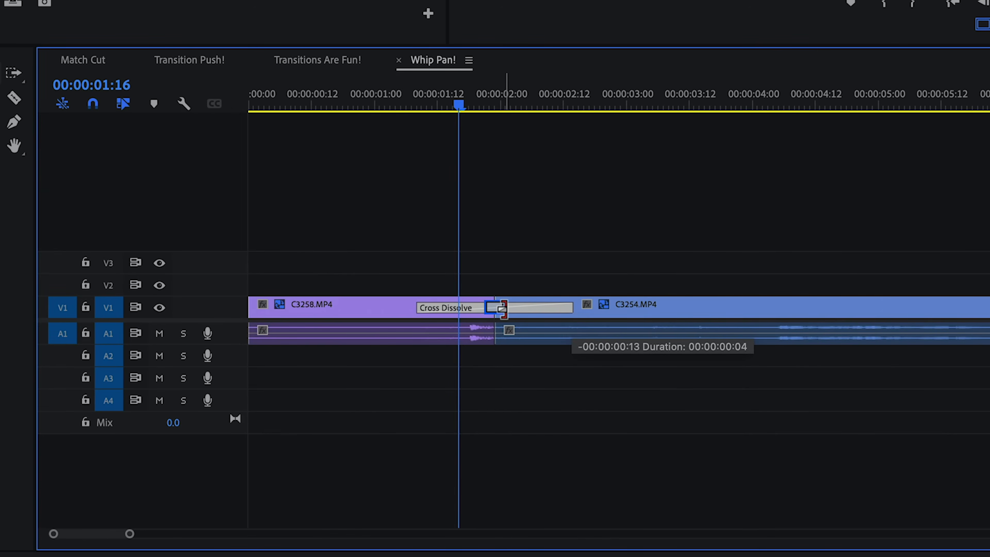
pyautogui.moveTo(502, 312); pyautogui.dragTo(503, 312)
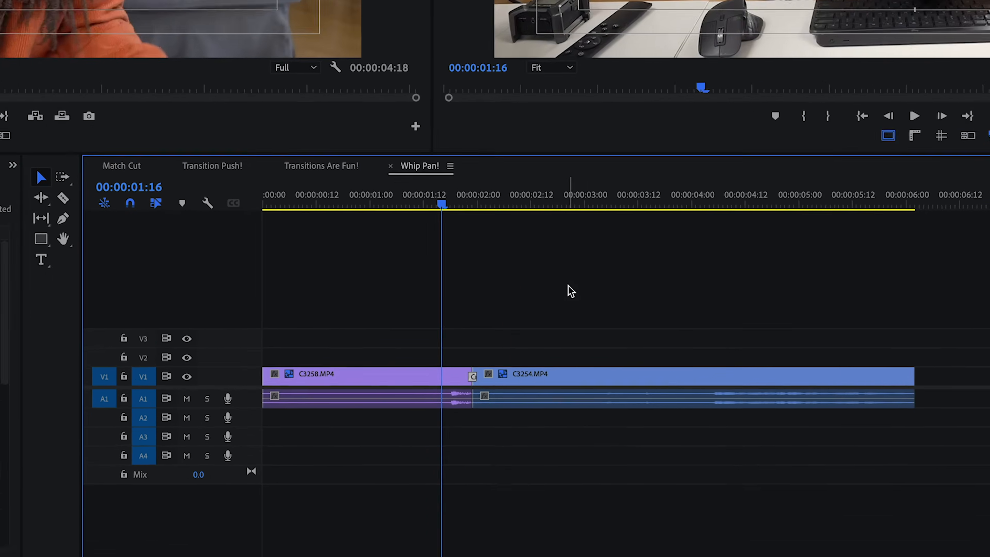
pyautogui.press('space')
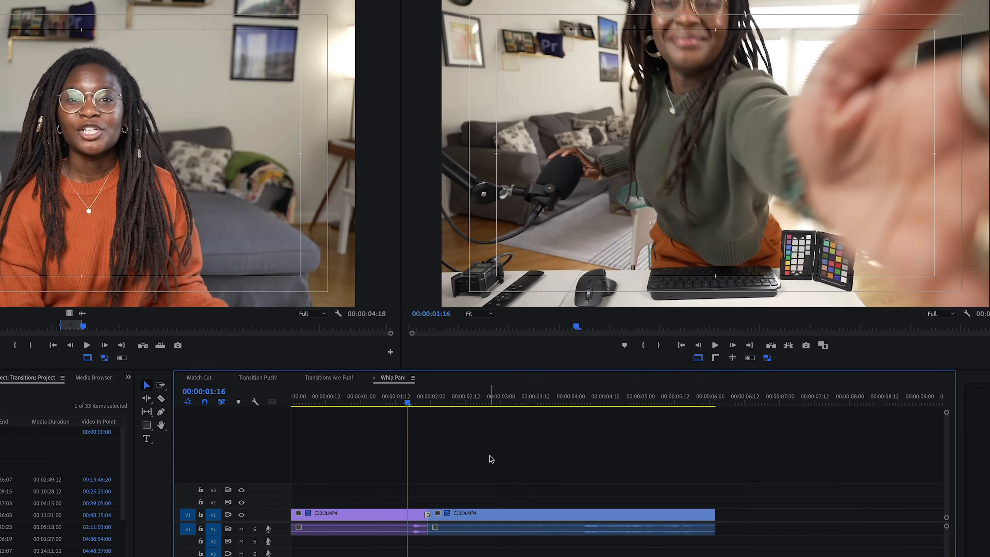
pyautogui.press('space')
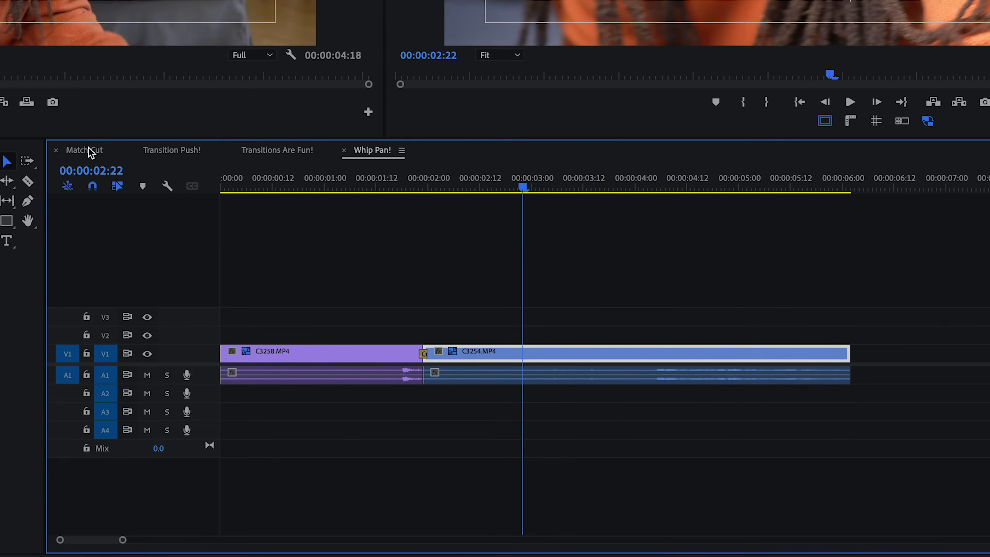
# Copy the Adjustment Layer above the push transition in the Transition Push! sequence.
pyautogui.click(90, 152)
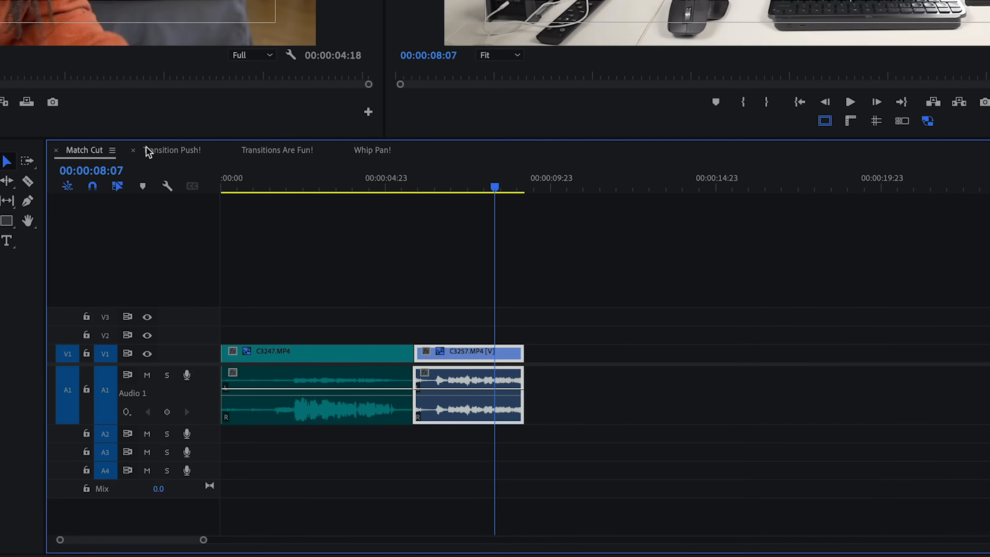
pyautogui.click(158, 150)
pyautogui.click(506, 339)
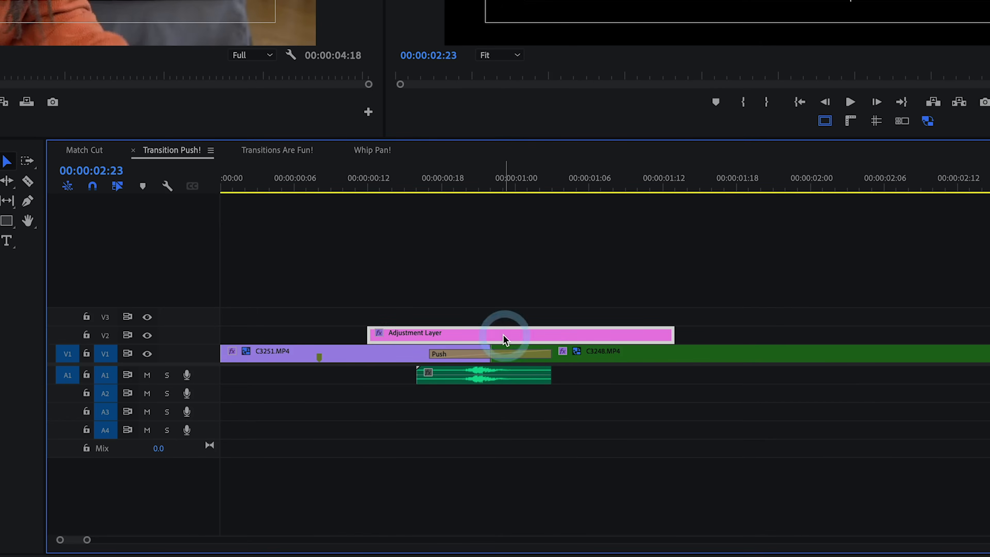
pyautogui.hotkey('ctrl', 'c')
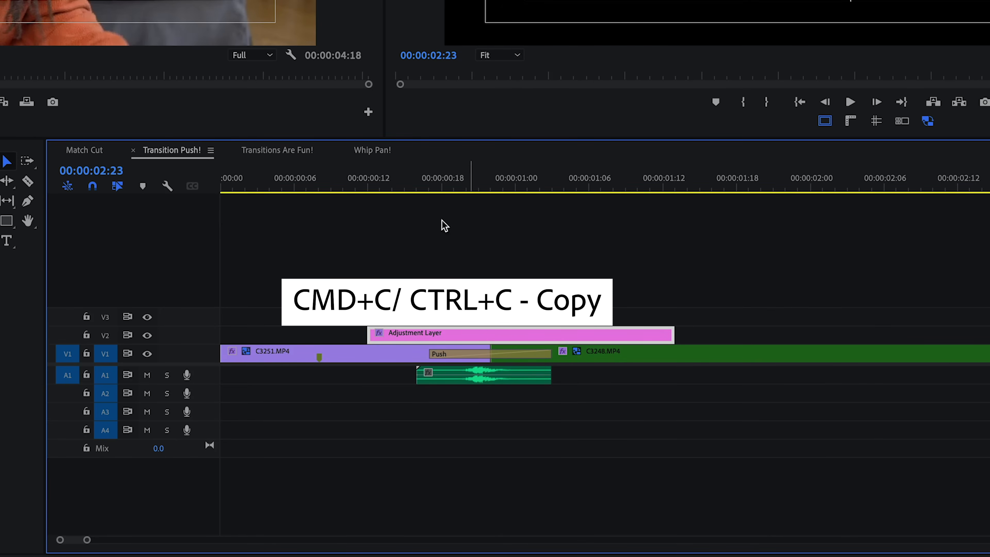
# Target only V2 for video in the Whip Pan! sequence, and paste the copied Adjustment Layer there at 00:00:01:15.
pyautogui.click(370, 150)
pyautogui.click(388, 183)
pyautogui.click(109, 333)
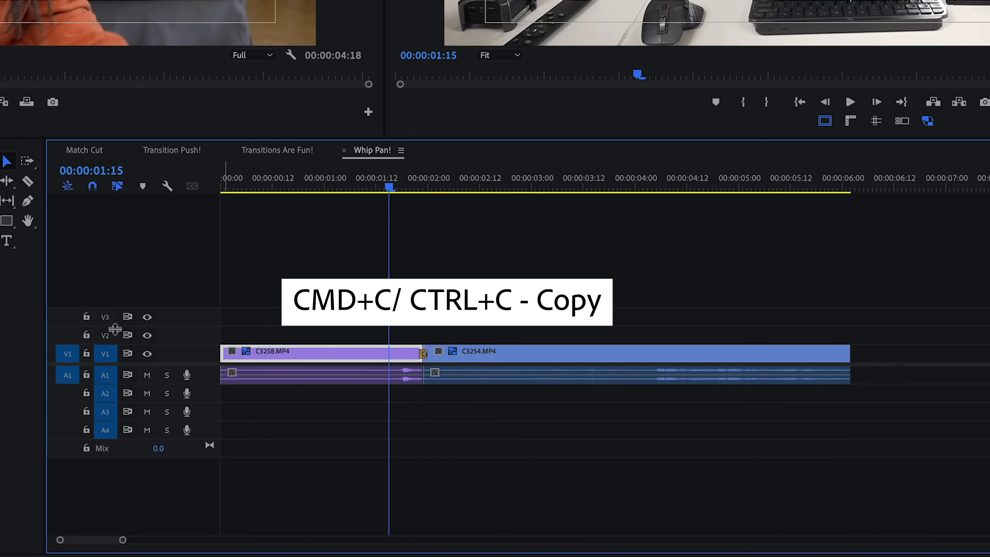
pyautogui.click(67, 335)
pyautogui.click(105, 354)
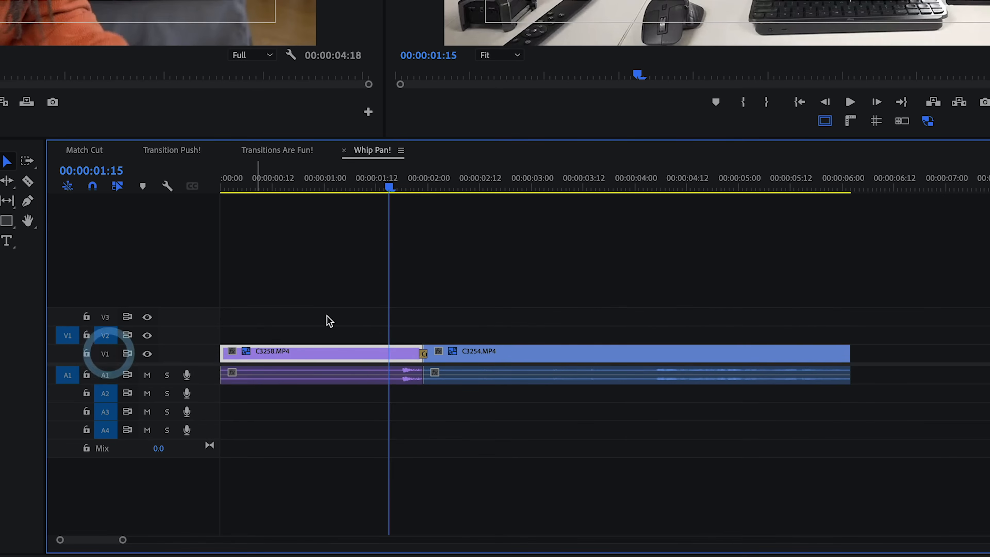
pyautogui.hotkey('ctrl', 'v')
# Add a marker to the pasted Adjustment Layer at its middle Directional Blur keyframe, at 00:00:02:01.
pyautogui.click(417, 184)
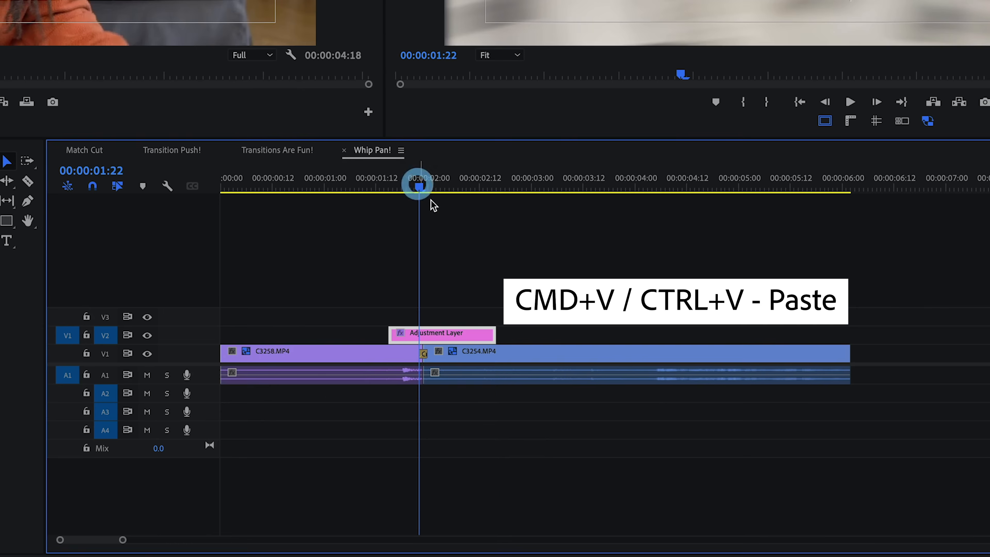
pyautogui.click(438, 337)
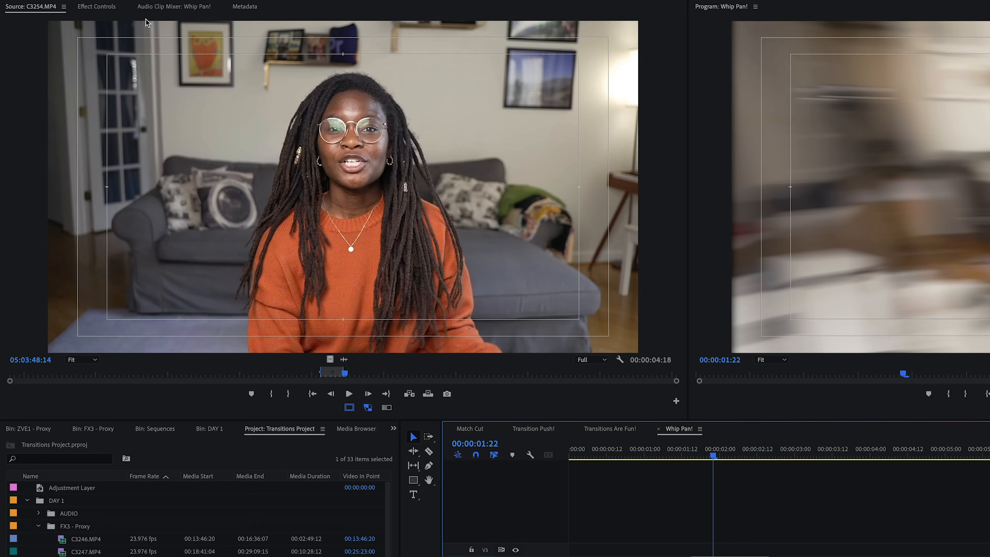
pyautogui.click(96, 6)
pyautogui.click(85, 193)
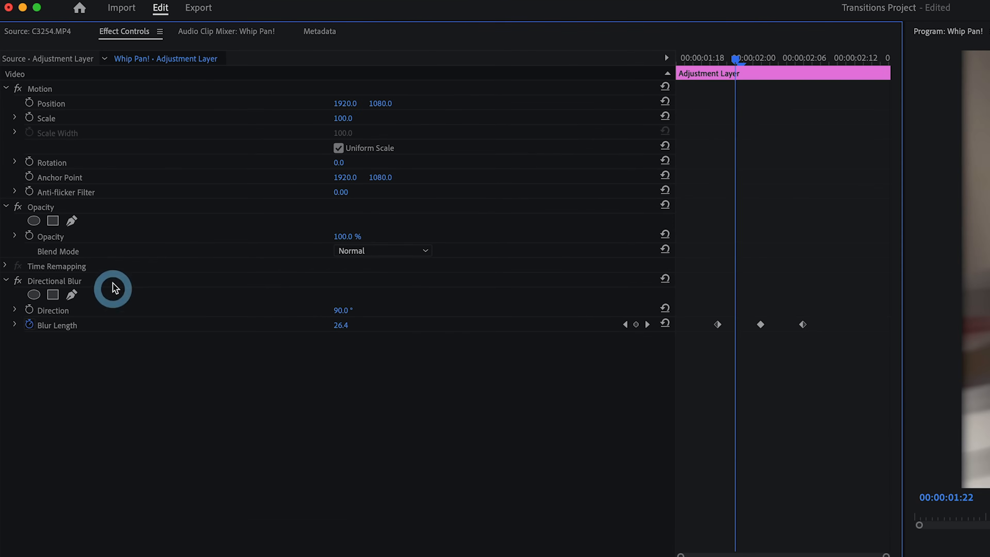
pyautogui.moveTo(741, 65); pyautogui.dragTo(764, 61)
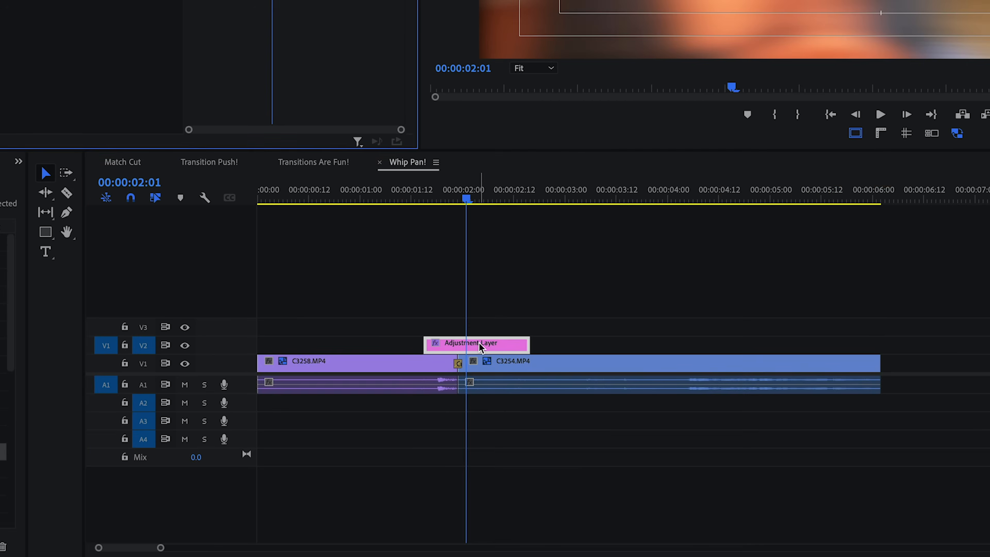
pyautogui.click(479, 345)
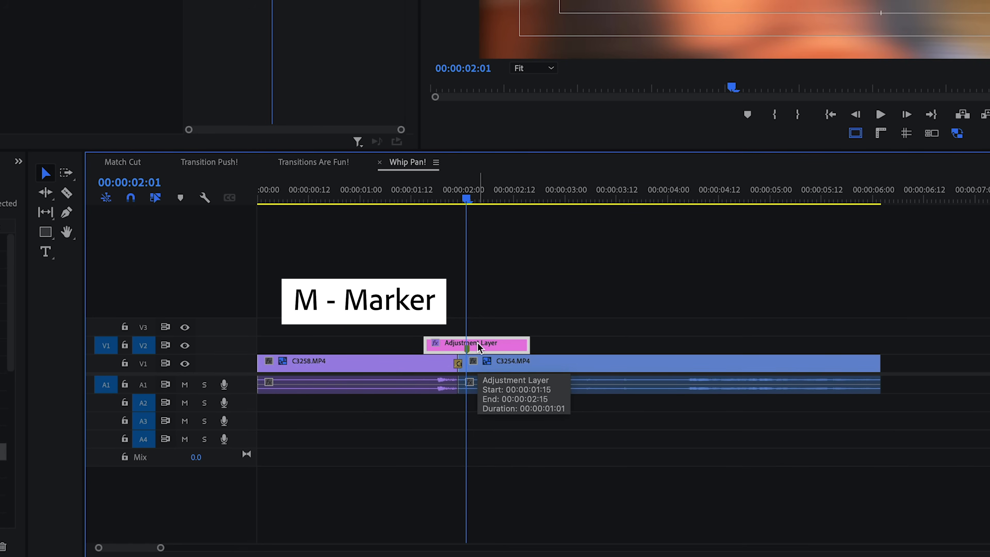
# Shift the Adjustment Layer so its marker lines up with the edit point, and play the transition from 00:00:01:10.
pyautogui.moveTo(490, 346); pyautogui.dragTo(482, 343)
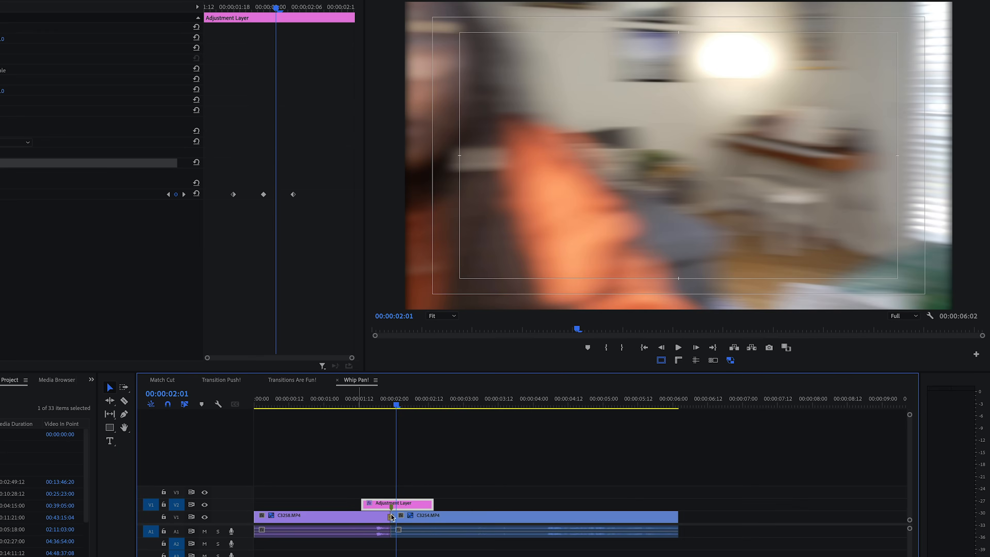
pyautogui.click(352, 399)
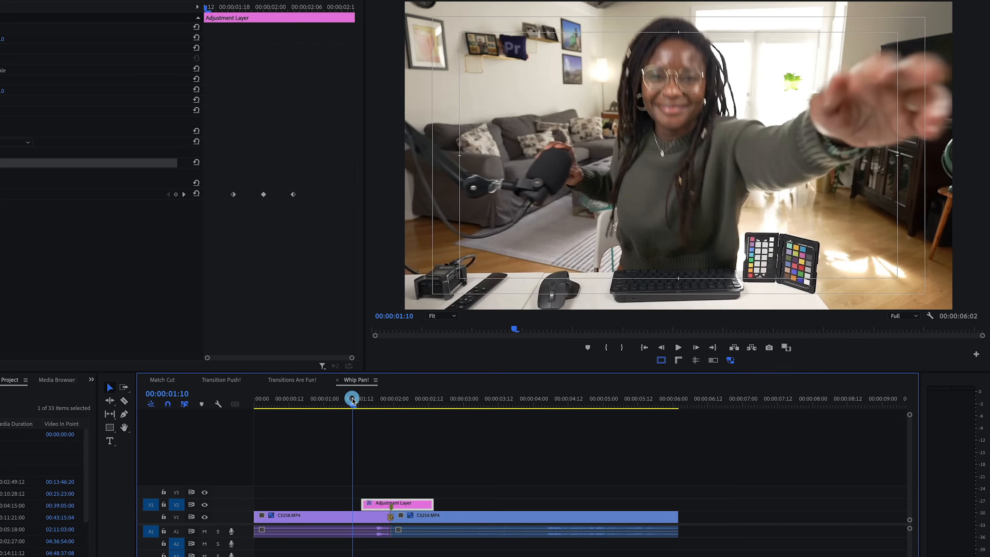
pyautogui.press('space')
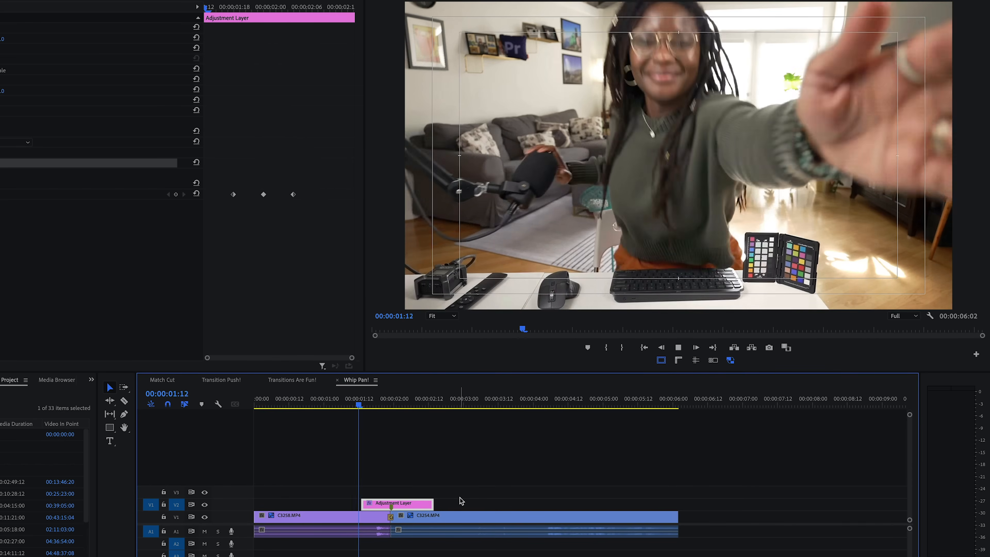
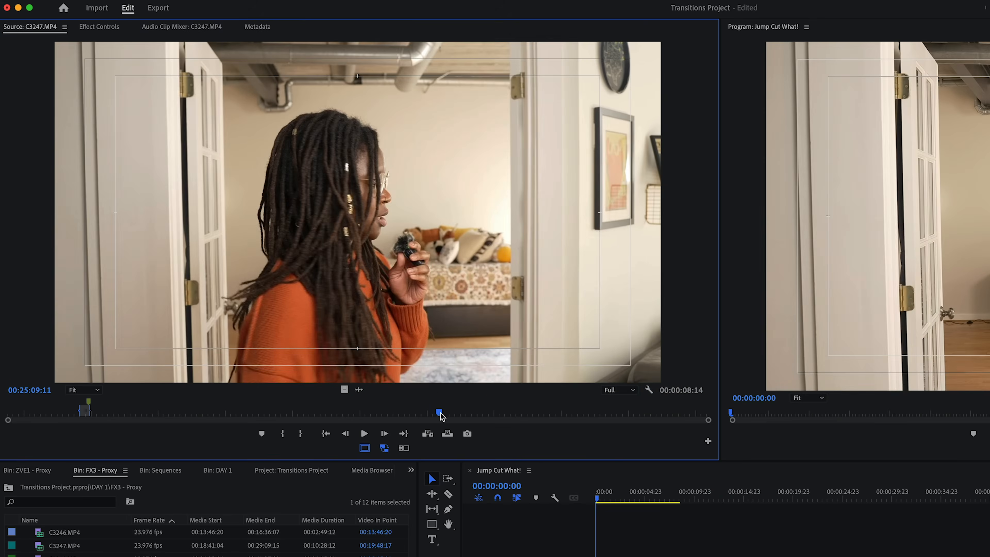
# Mark a 00:00:06:20 range of C3247.MP4 with In and Out points, and place it after the first clip in Jump Cut What!
pyautogui.moveTo(461, 416); pyautogui.dragTo(456, 415)
pyautogui.press('i')
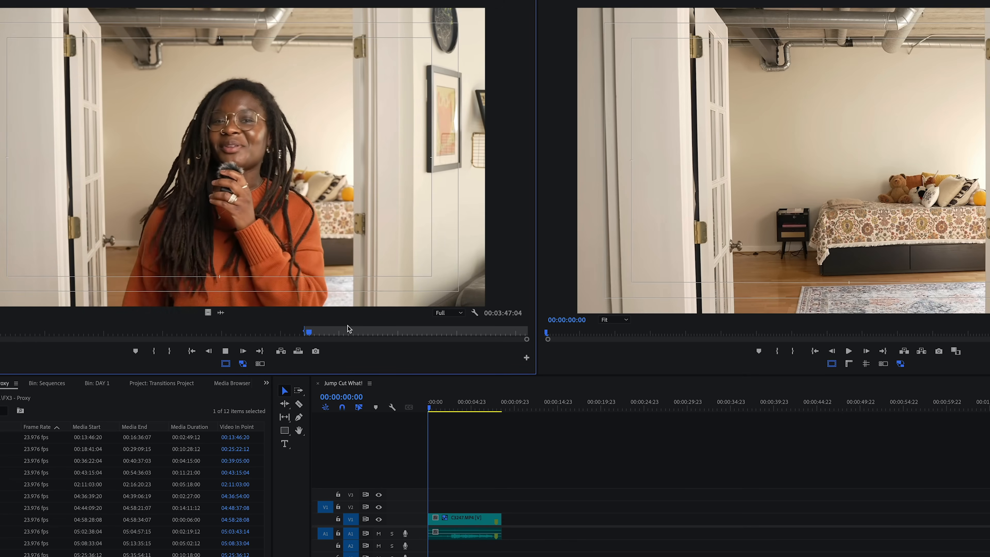
pyautogui.press('o')
pyautogui.moveTo(332, 227); pyautogui.dragTo(506, 462)
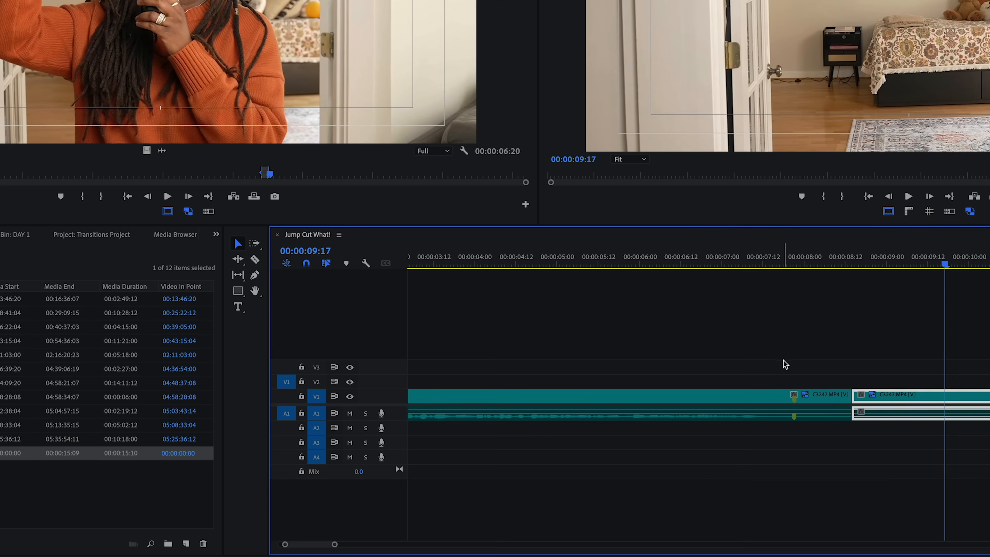
# Split the second C3247.MP4 clip in Jump Cut What! at 00:00:09:06, and ripple delete the part before the split.
pyautogui.scroll(-5, 787, 366)
pyautogui.moveTo(548, 262)
pyautogui.mouseDown()
pyautogui.moveTo(569, 261)
pyautogui.moveTo(532, 267)
pyautogui.mouseUp()
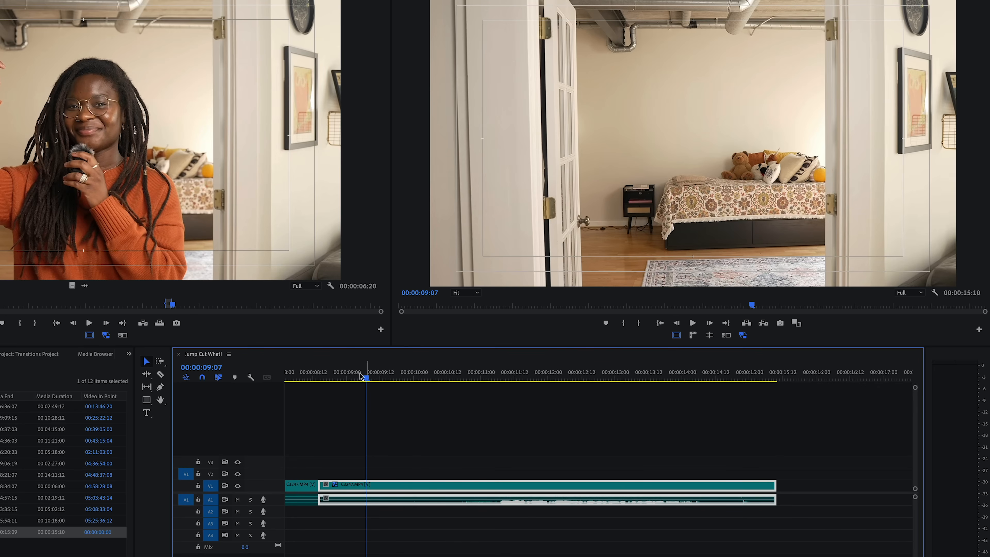
pyautogui.moveTo(304, 375); pyautogui.dragTo(363, 375)
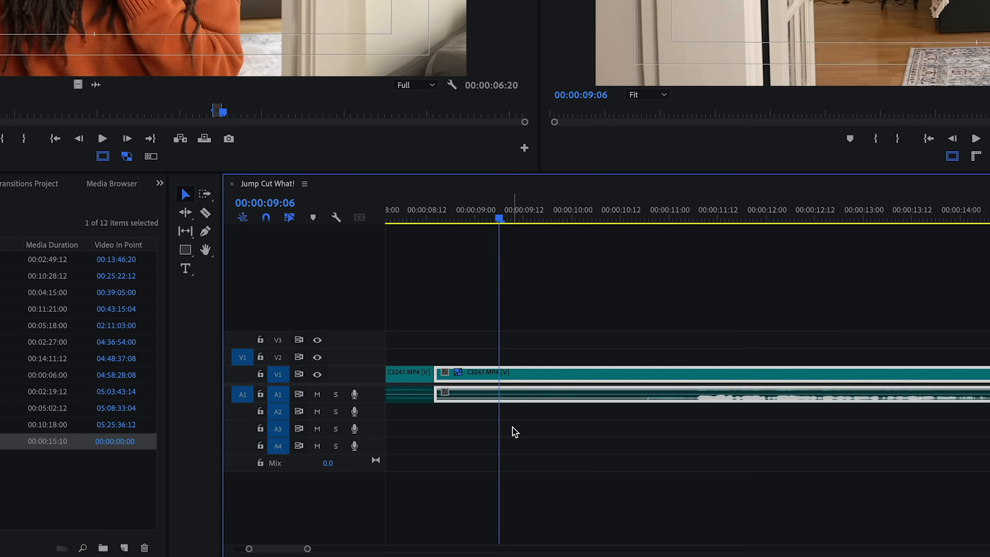
pyautogui.hotkey('ctrl', 'k')
pyautogui.moveTo(466, 419); pyautogui.dragTo(471, 415)
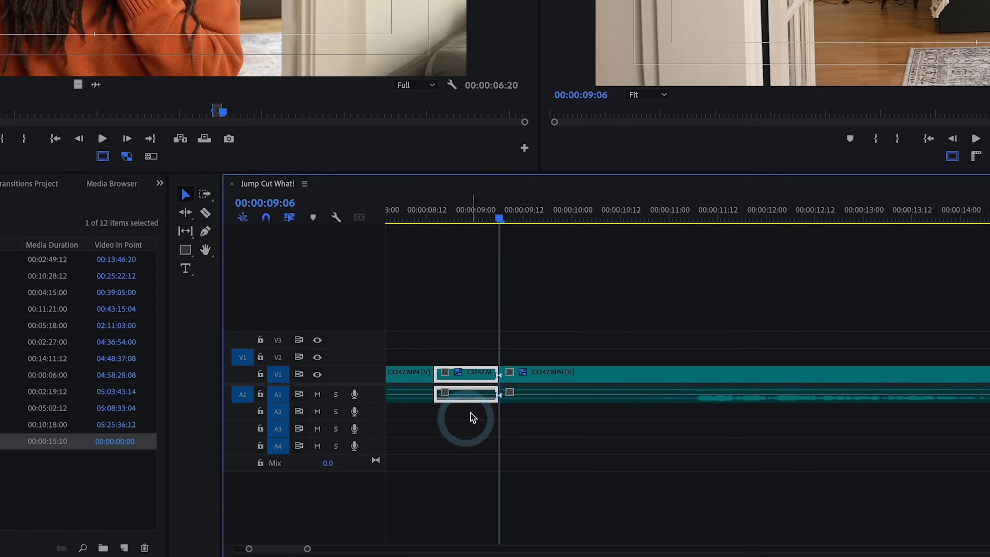
pyautogui.press('Delete')
pyautogui.click(454, 377)
pyautogui.press('Delete')
# Scrub through the opening of the trimmed second clip and replay the sequence across the jump cut.
pyautogui.moveTo(396, 204); pyautogui.dragTo(470, 215)
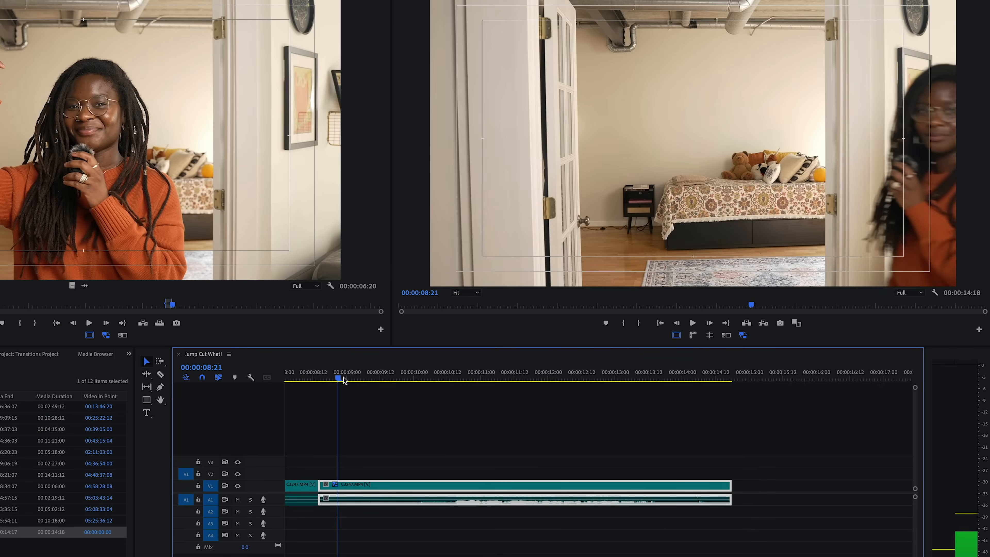
pyautogui.moveTo(343, 380); pyautogui.dragTo(419, 388)
pyautogui.scroll(5, 422, 438)
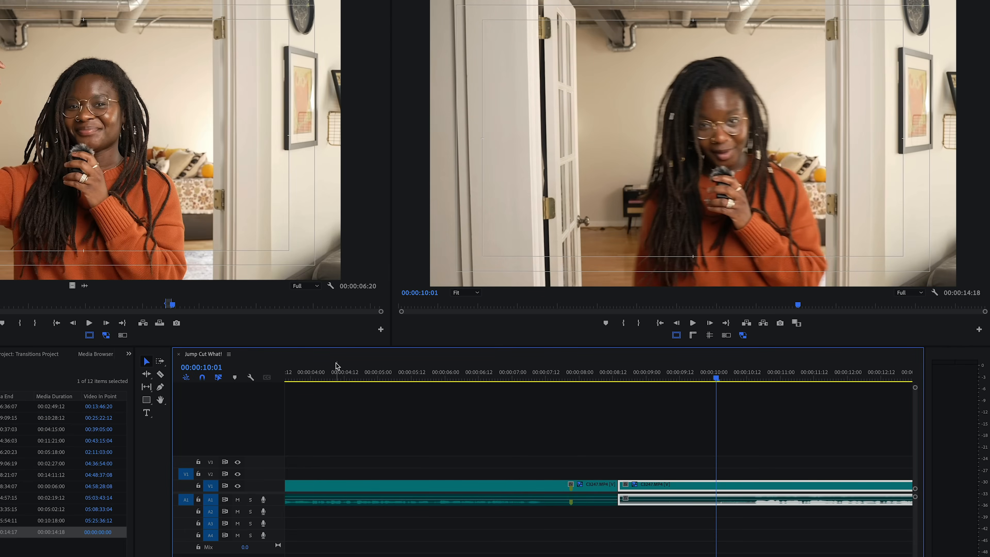
pyautogui.click(335, 370)
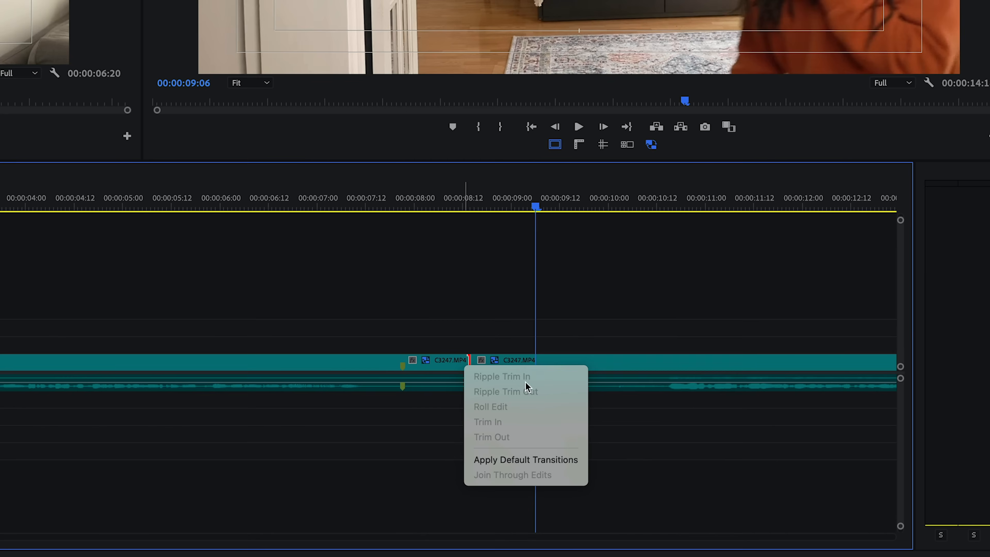
# Apply the default Cross Dissolve at the jump cut and shorten it to about 10 frames, checking it in playback.
pyautogui.click(557, 458)
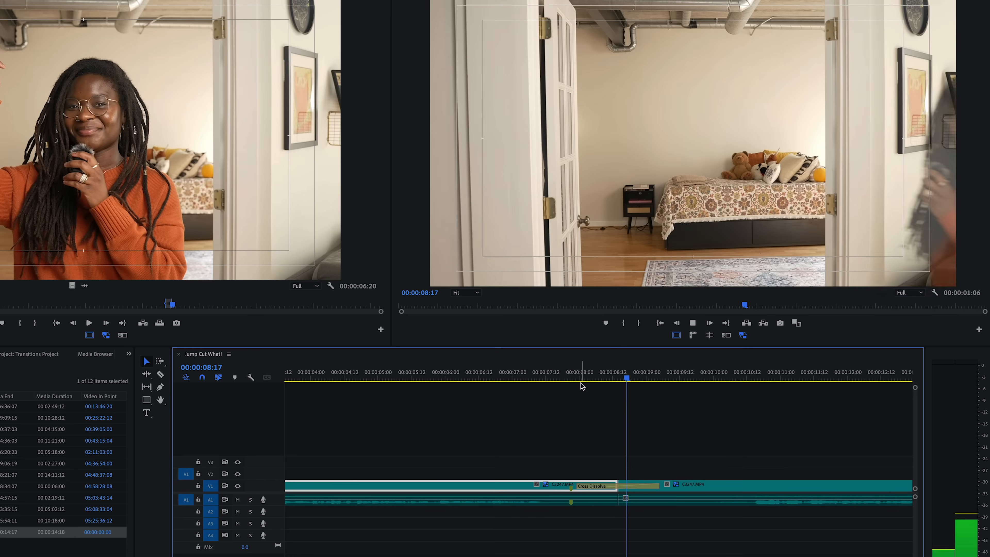
pyautogui.moveTo(607, 375); pyautogui.dragTo(650, 380)
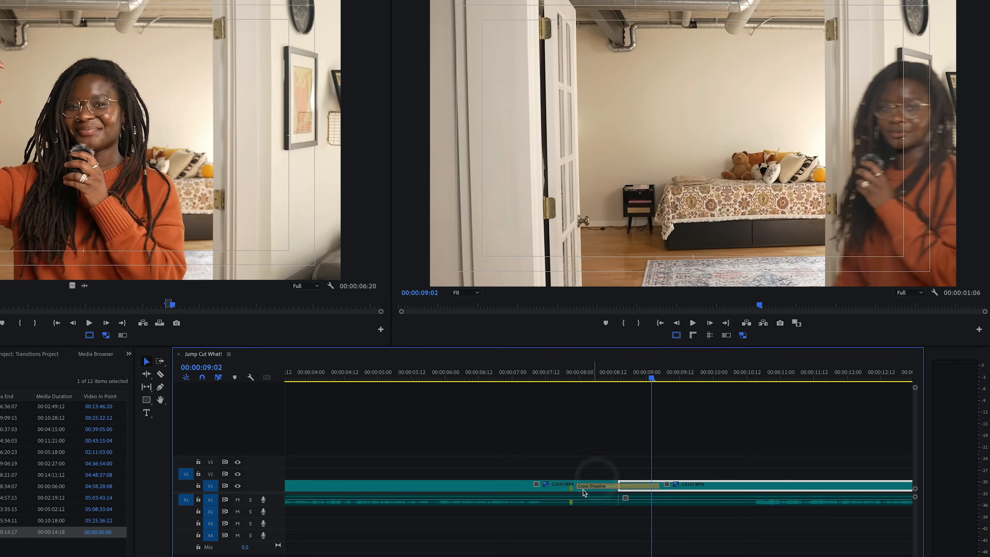
pyautogui.moveTo(578, 484); pyautogui.dragTo(594, 484)
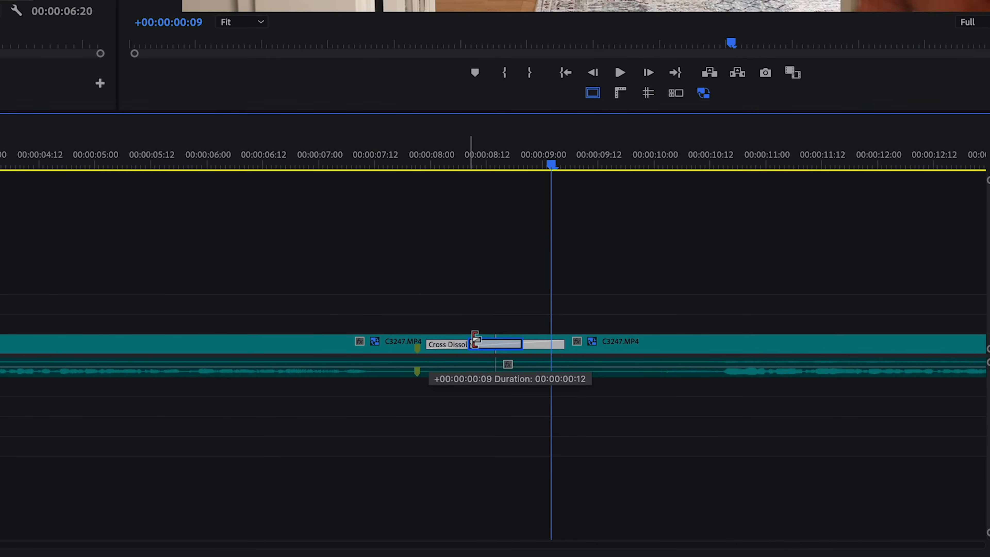
pyautogui.moveTo(481, 337); pyautogui.dragTo(477, 338)
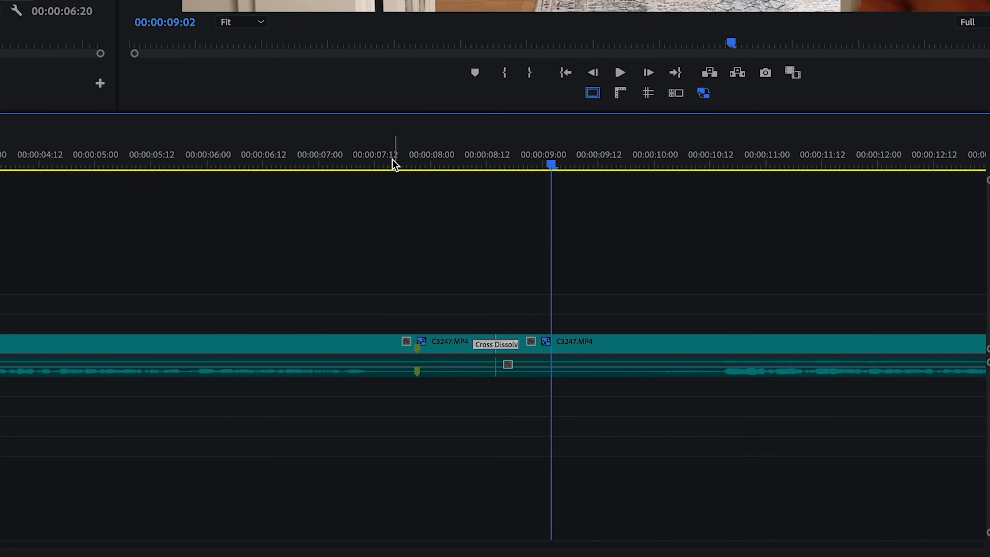
pyautogui.click(395, 164)
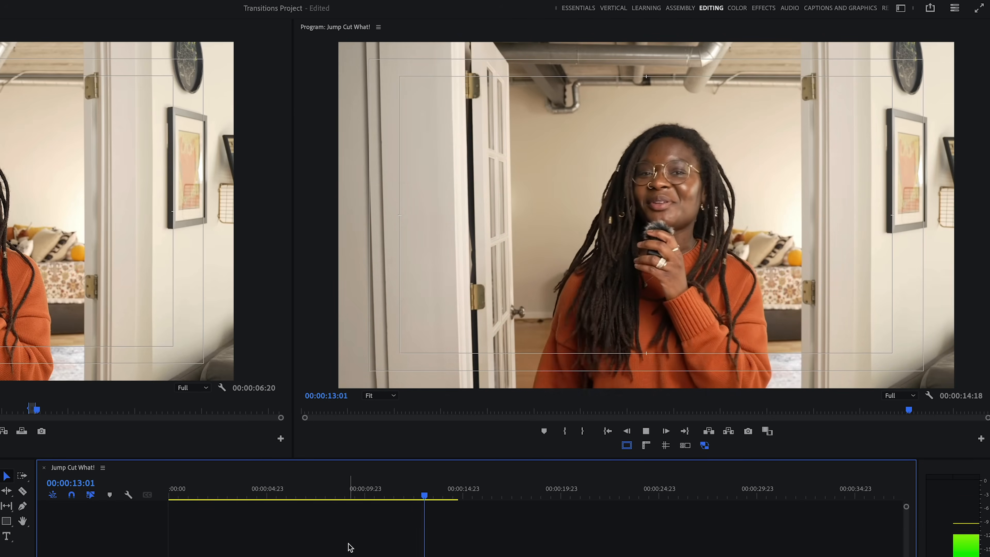
pyautogui.press('space')
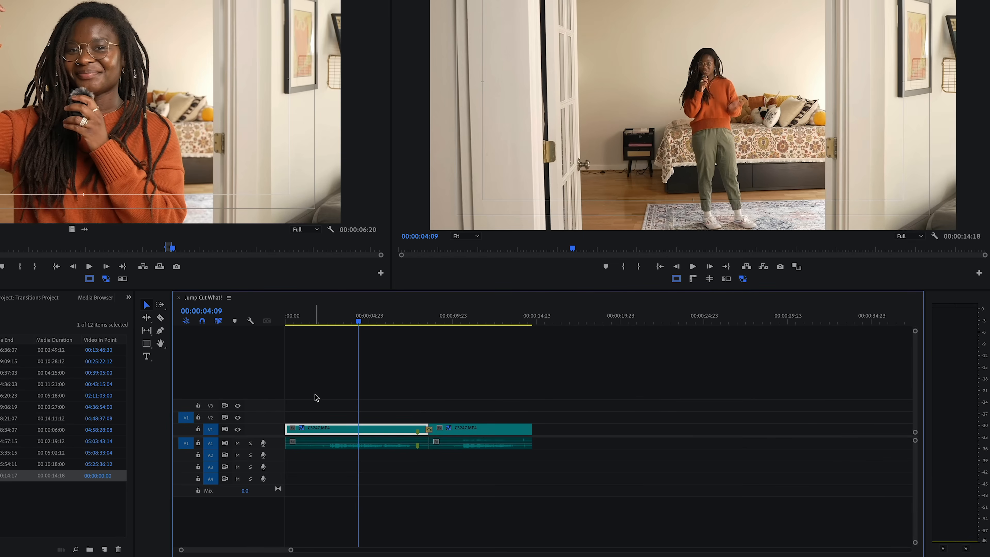
# Nest both C3247.MP4 video clips on V1 into a sequence named jump cut push in.
pyautogui.moveTo(446, 410); pyautogui.dragTo(502, 434)
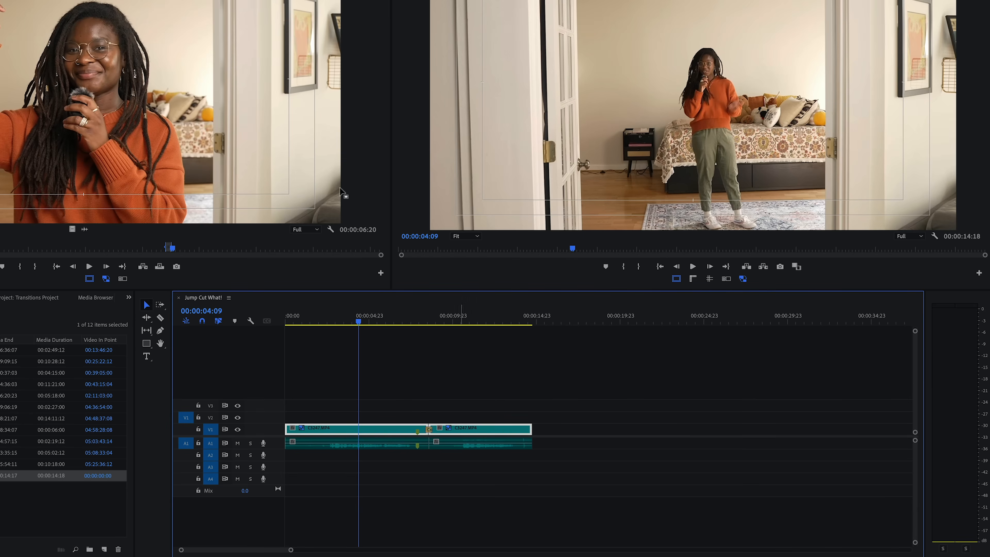
pyautogui.click(487, 5)
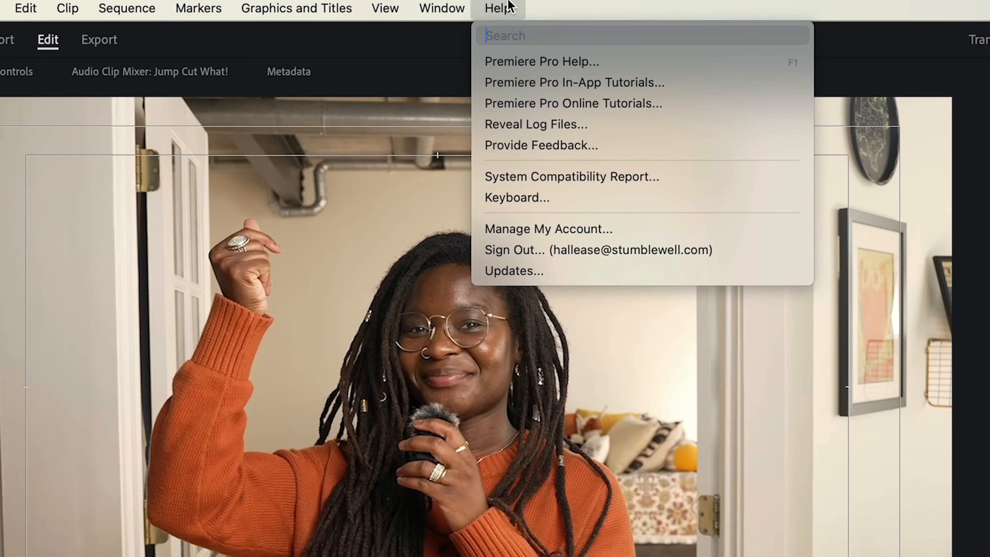
pyautogui.write('nest')
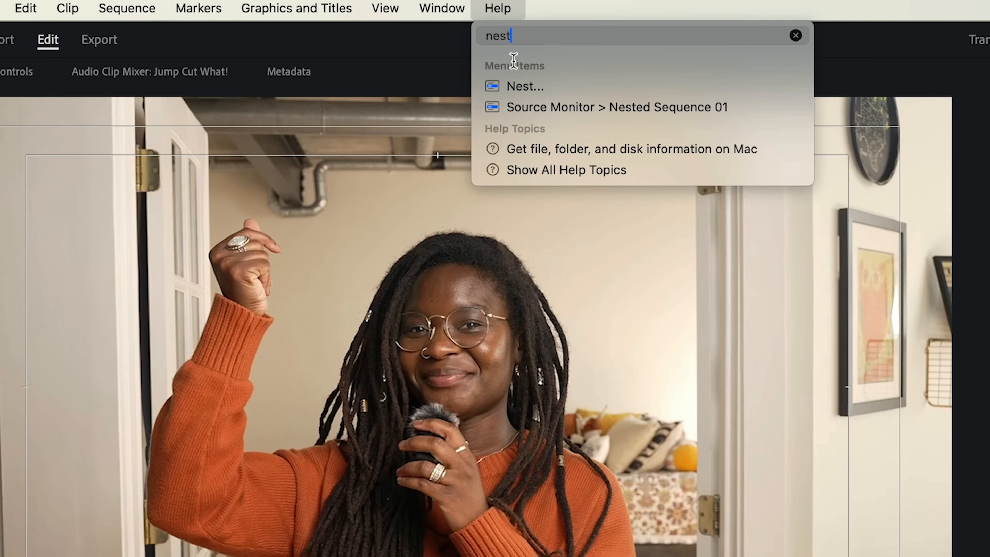
pyautogui.moveTo(528, 92)
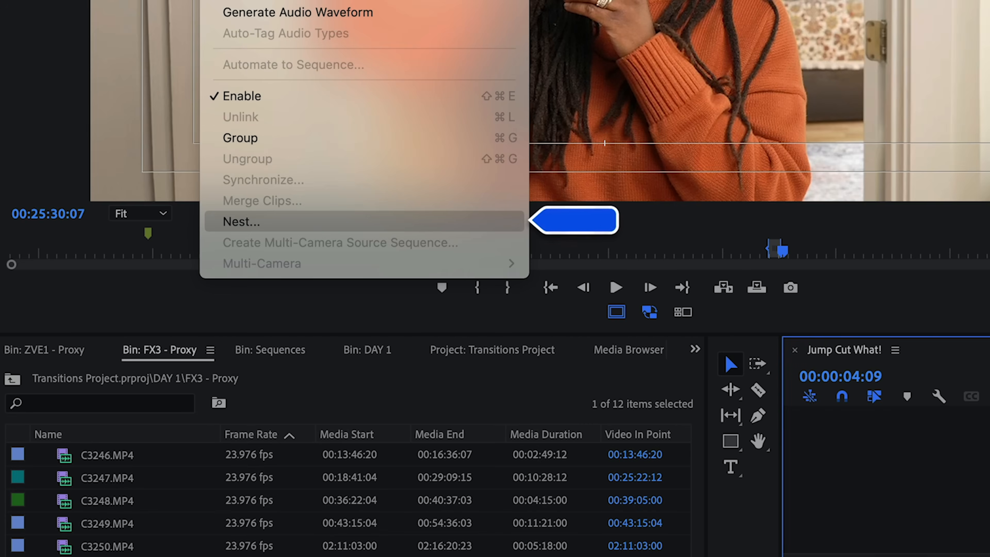
pyautogui.click(364, 221)
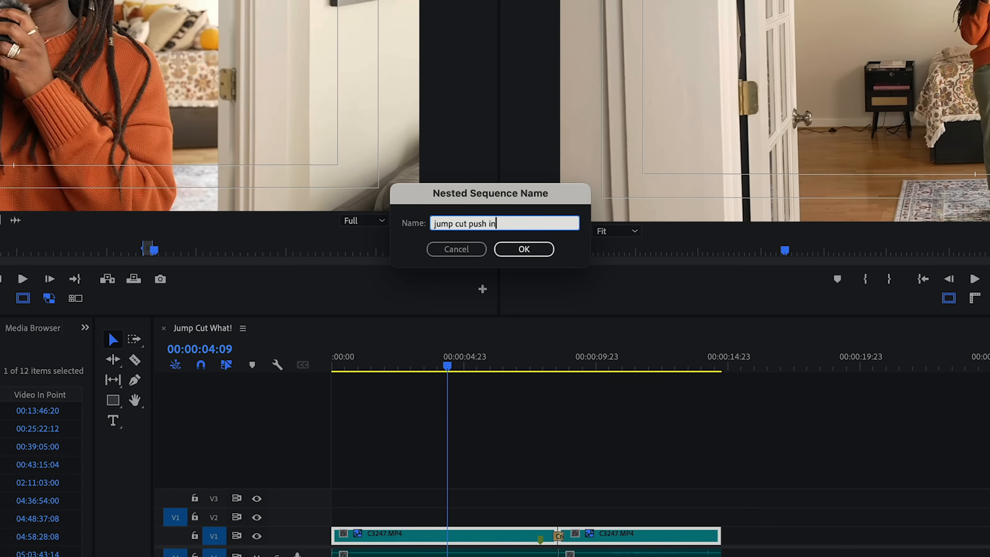
pyautogui.press('Return')
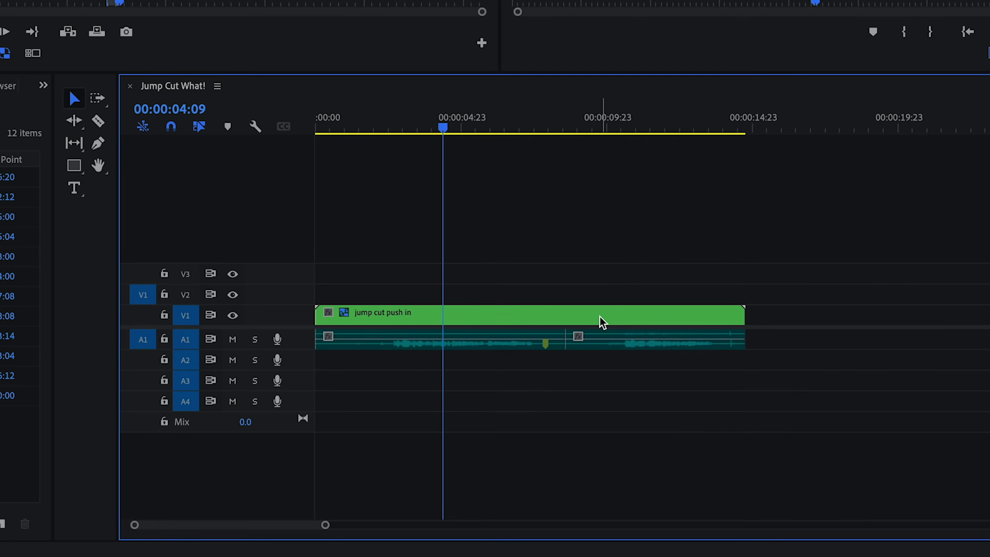
# Open the jump cut push in nest to examine its clips, and return to the Jump Cut What! sequence.
pyautogui.doubleClick(603, 317)
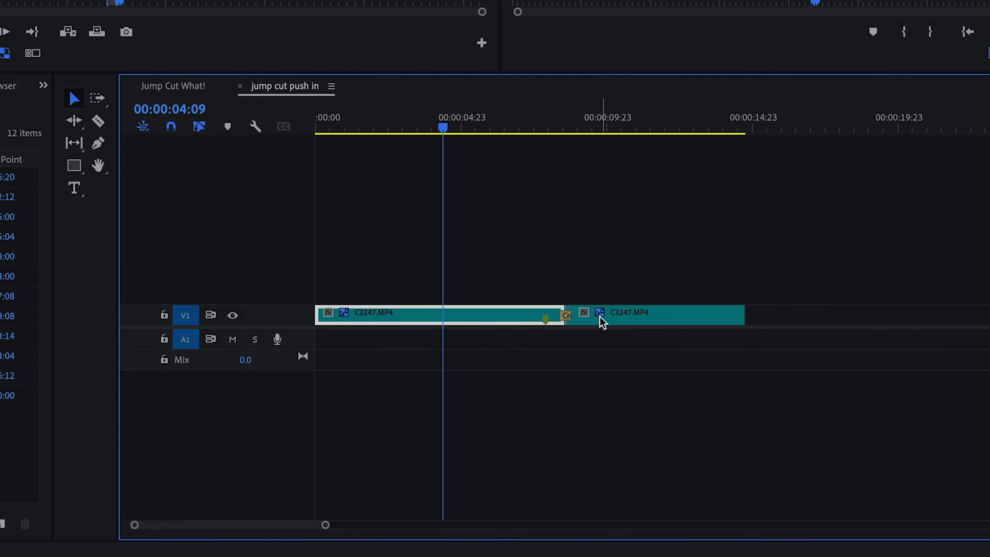
pyautogui.moveTo(602, 322)
pyautogui.click(175, 84)
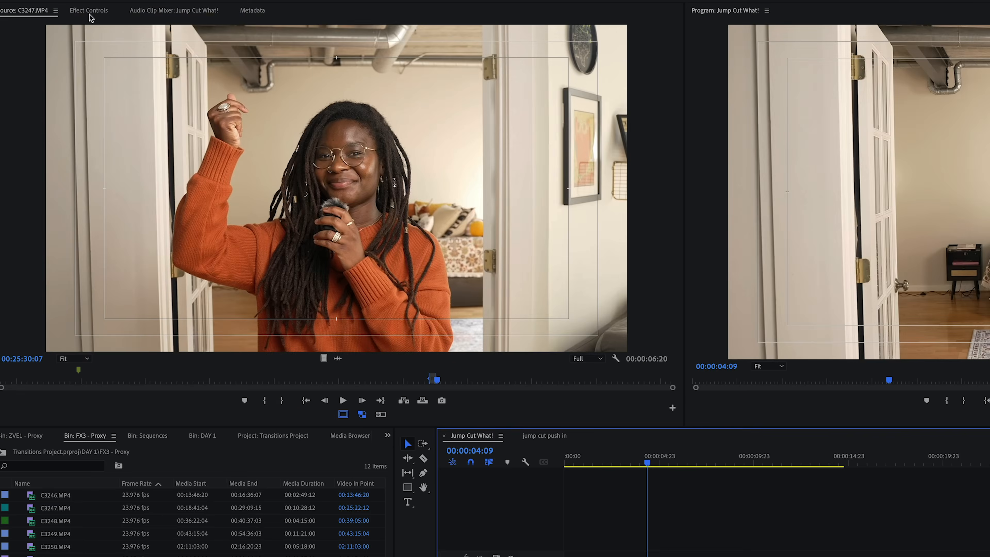
# Enable Position and Scale keyframing for the jump cut push in nest at 00:00:04:09.
pyautogui.click(89, 14)
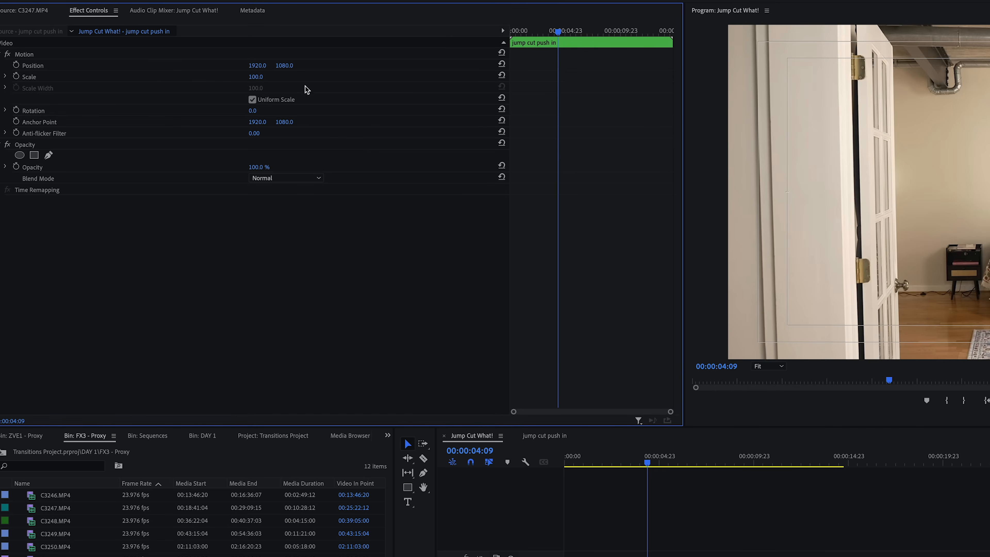
pyautogui.click(15, 65)
pyautogui.click(15, 76)
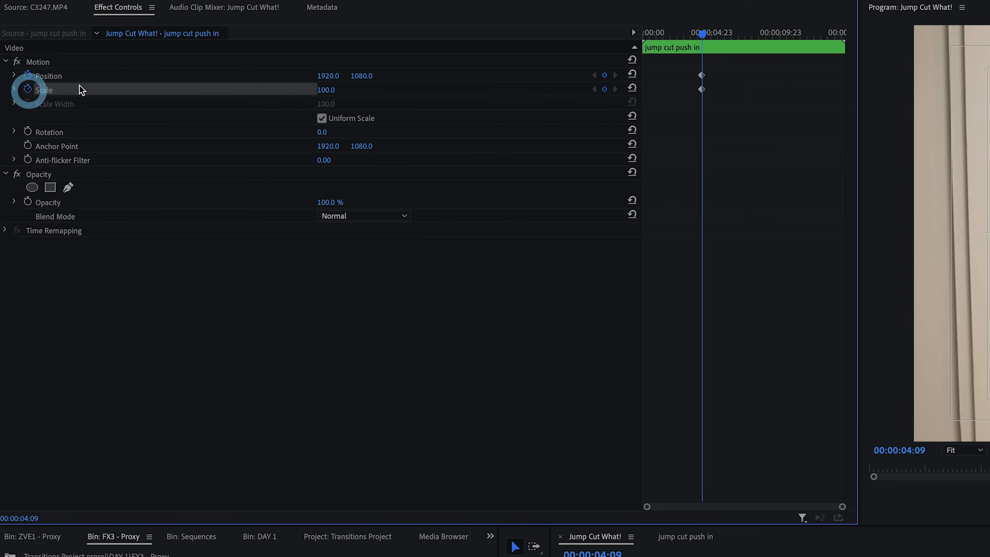
# Add Position and Scale keyframes at 00:00:06:18, with Position at 1920, 1038 and Scale at 120.
pyautogui.moveTo(716, 35); pyautogui.dragTo(738, 36)
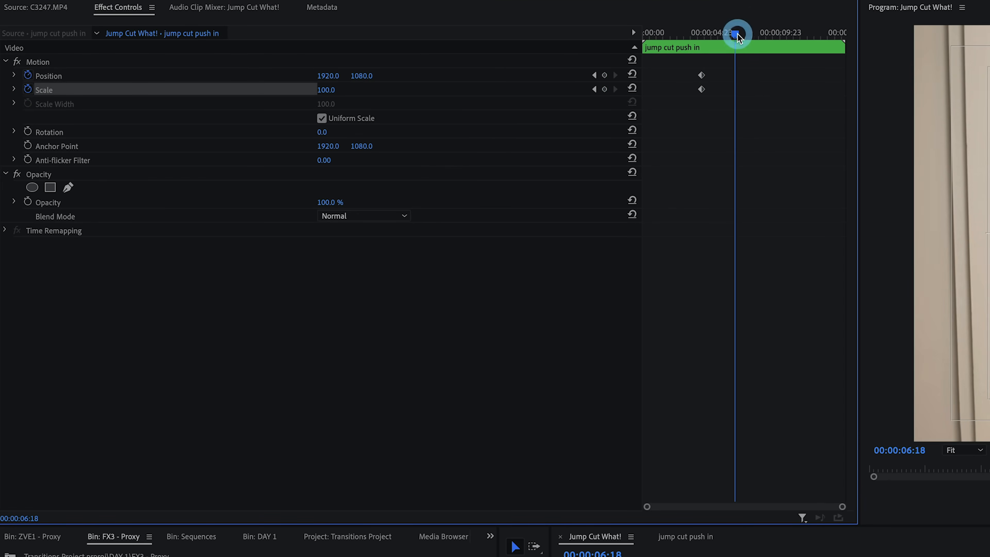
pyautogui.click(606, 75)
pyautogui.click(607, 89)
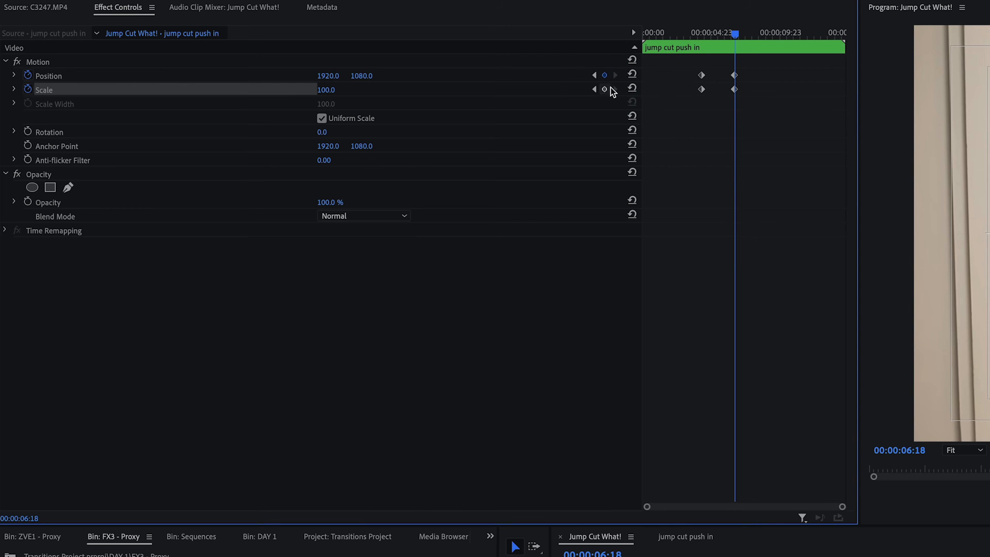
pyautogui.click(338, 87)
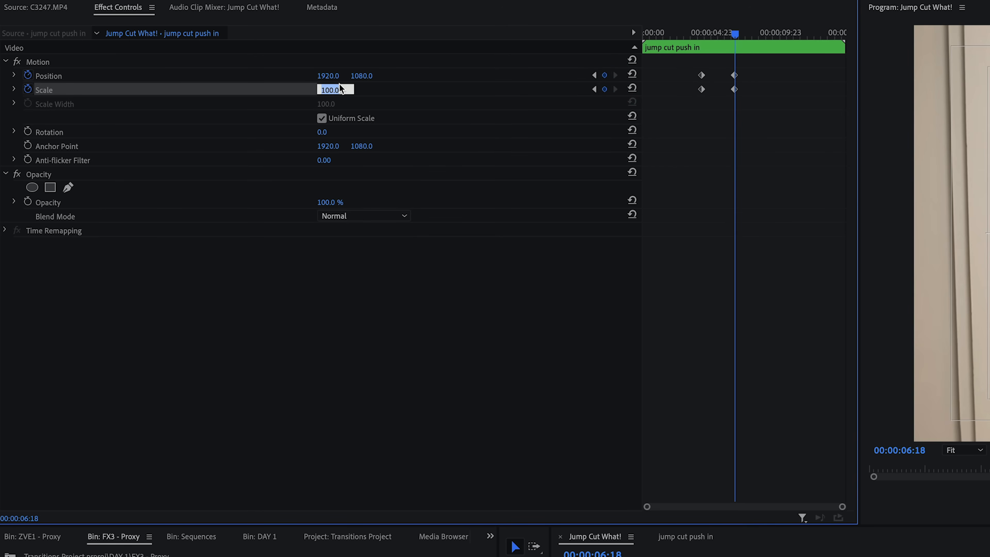
pyautogui.press('Return')
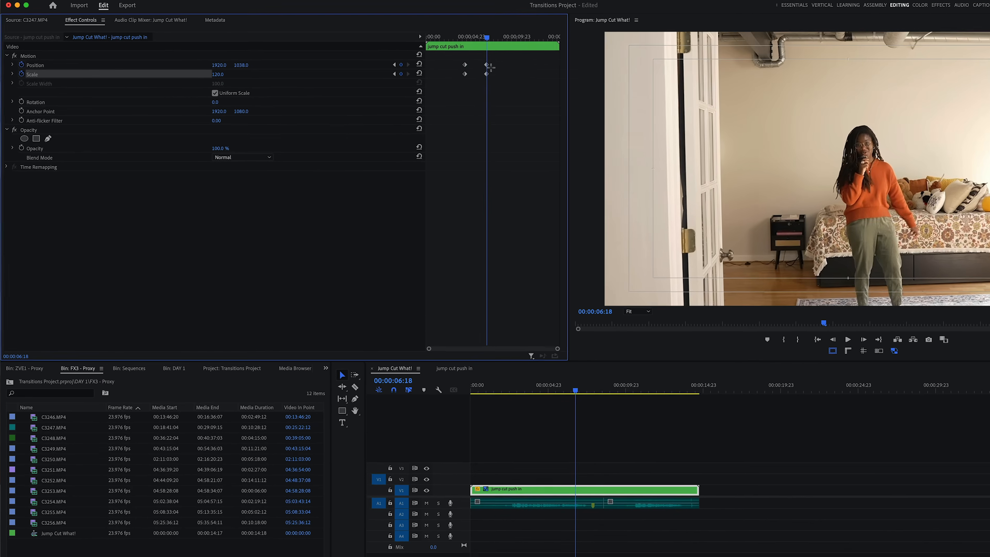
# Move the second pair of Position and Scale keyframes to the nest's end, and the first pair to its start.
pyautogui.moveTo(615, 60); pyautogui.dragTo(594, 95)
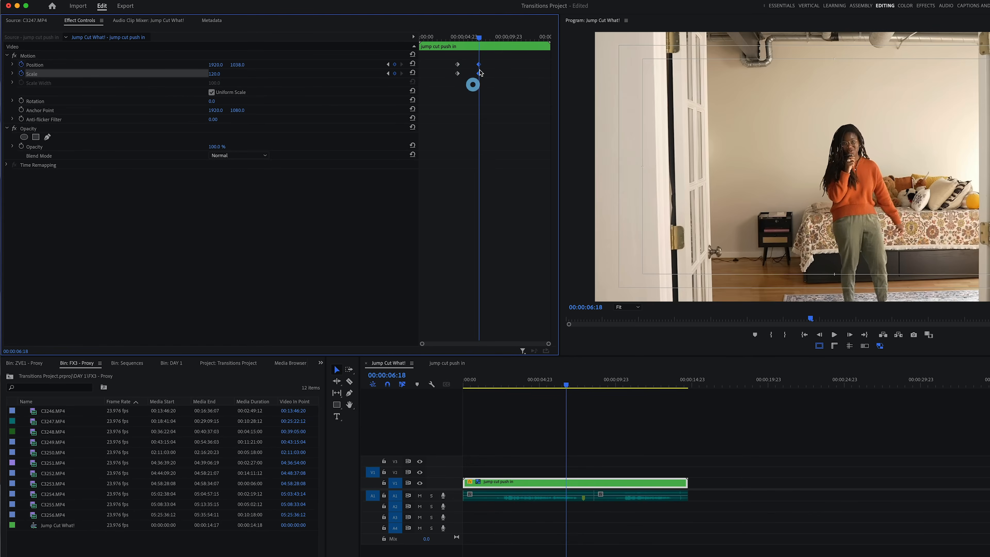
pyautogui.moveTo(479, 65); pyautogui.dragTo(572, 78)
pyautogui.moveTo(442, 83); pyautogui.dragTo(421, 80)
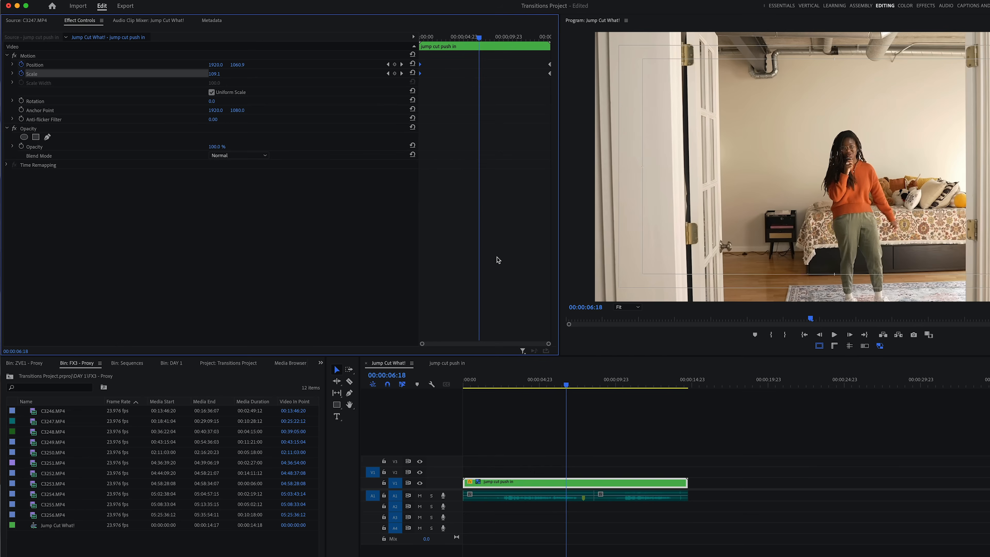
# Play the push-in animation from the beginning of the Jump Cut What! sequence.
pyautogui.click(526, 382)
pyautogui.moveTo(480, 376); pyautogui.dragTo(453, 380)
pyautogui.press('space')
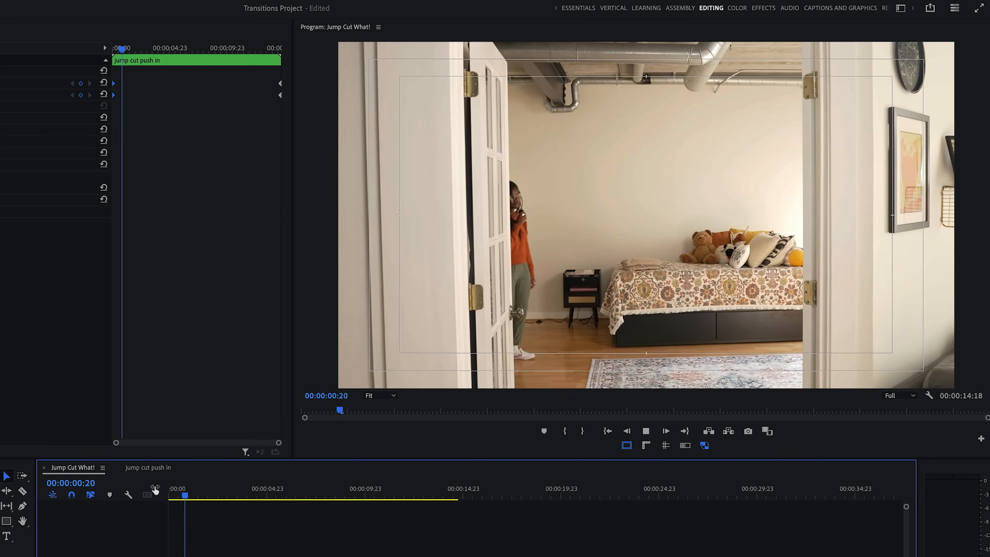